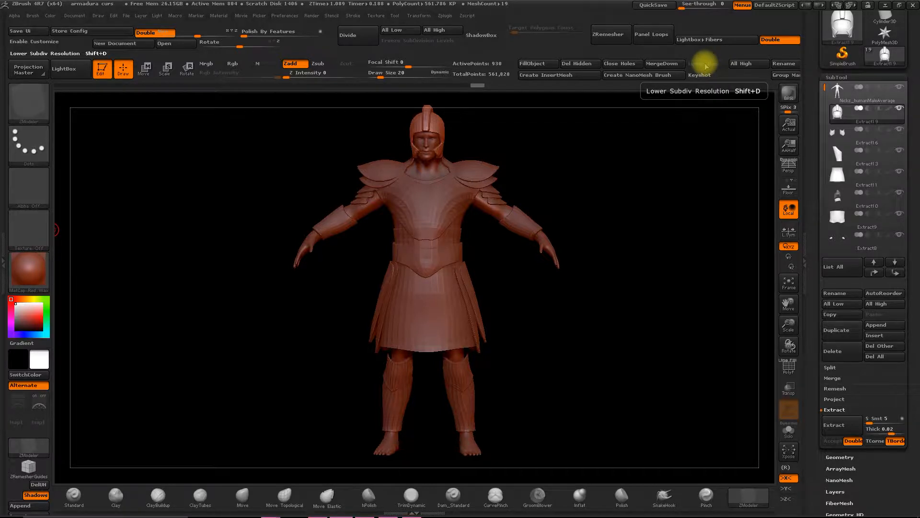
- Choose the IMM Ind. Parts insert-mesh brush as the current brush
mouse_move(848, 229)
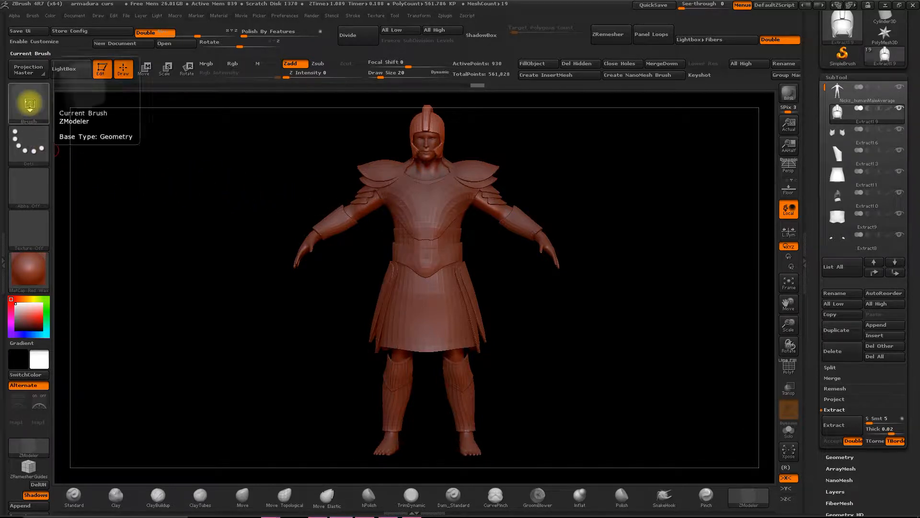
left_click(31, 99)
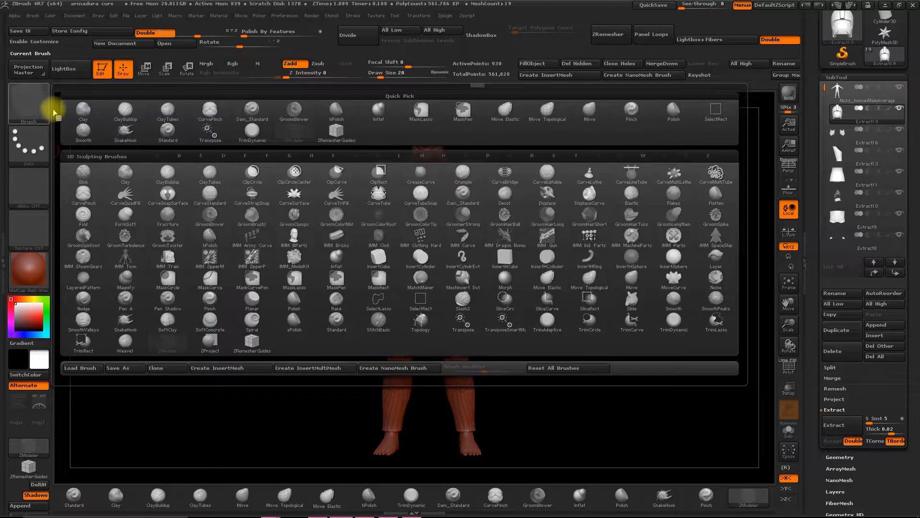
left_click(335, 156)
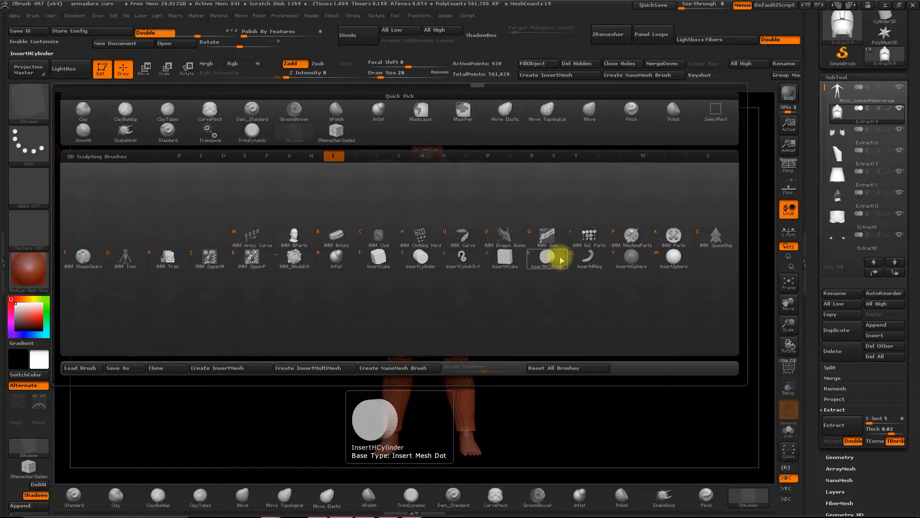
left_click(585, 240)
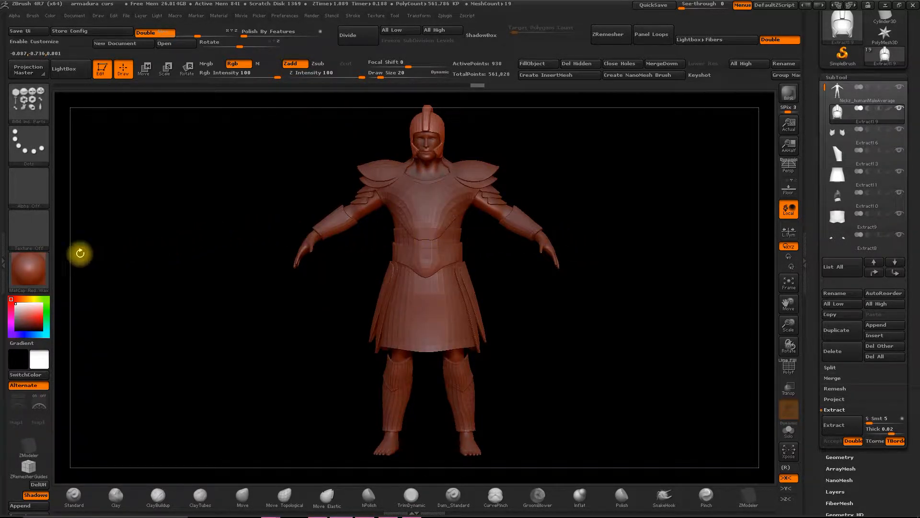
- Set Bolt Head as the insert mesh in the brush's modifiers
left_click(4, 244)
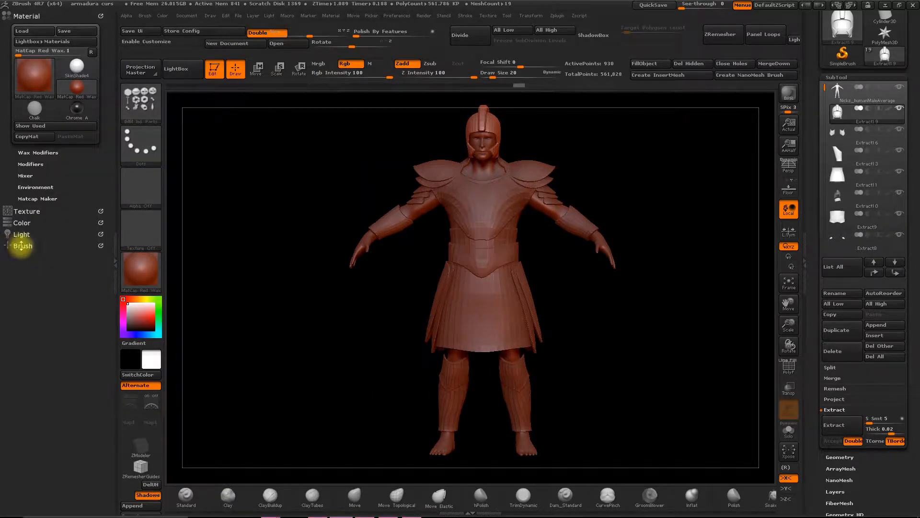
left_click(23, 245)
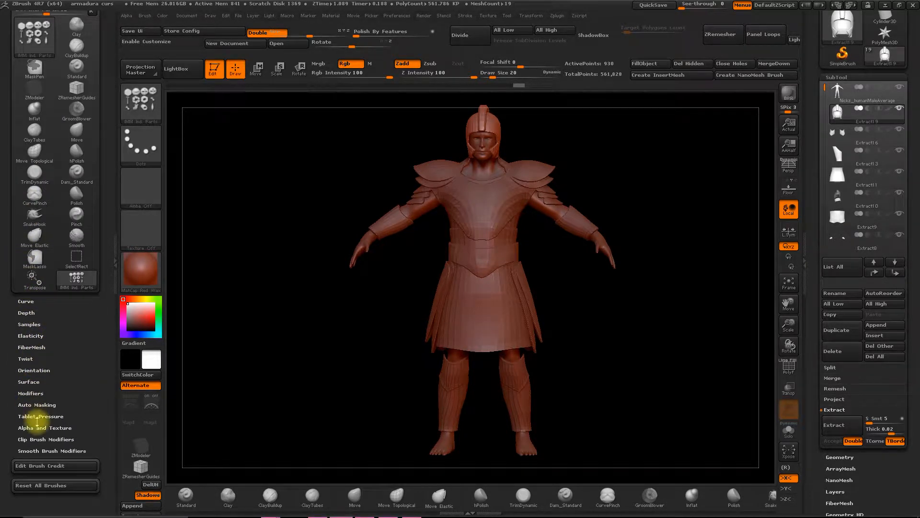
left_click(36, 393)
mouse_move(55, 368)
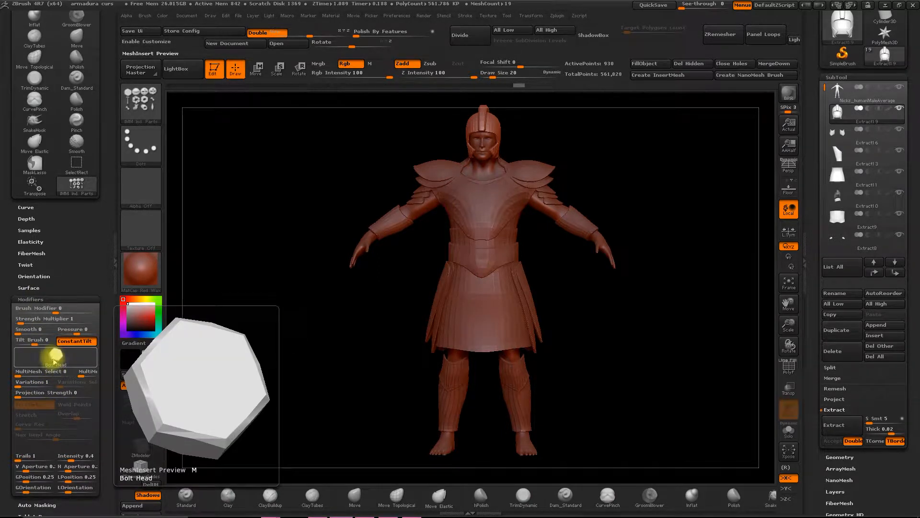
left_click(54, 357)
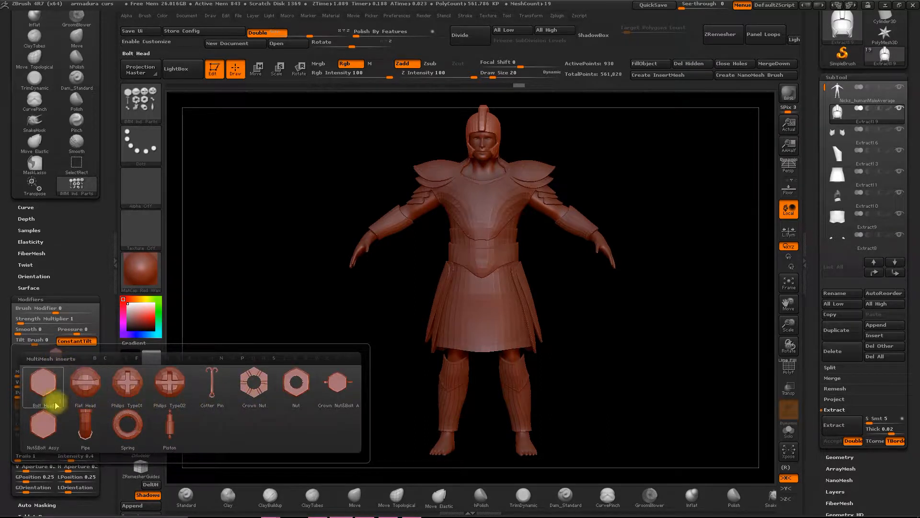
mouse_move(47, 393)
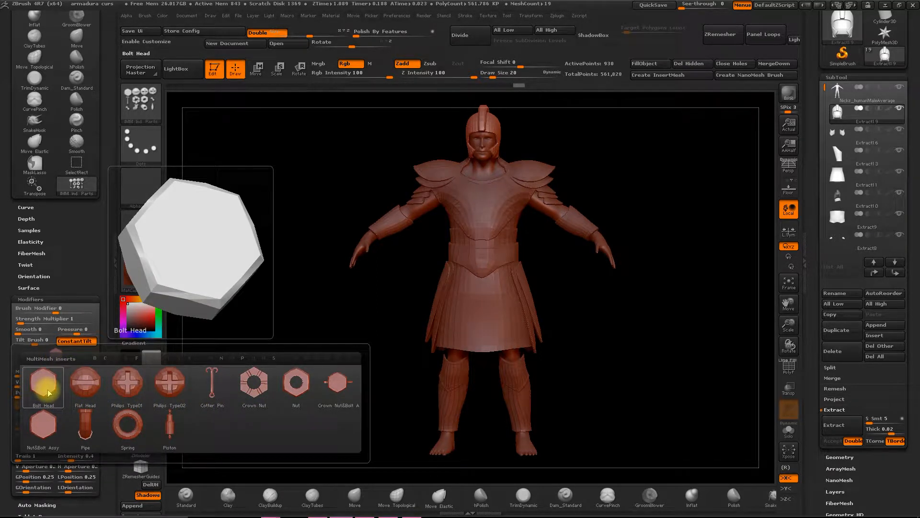
left_click(47, 393)
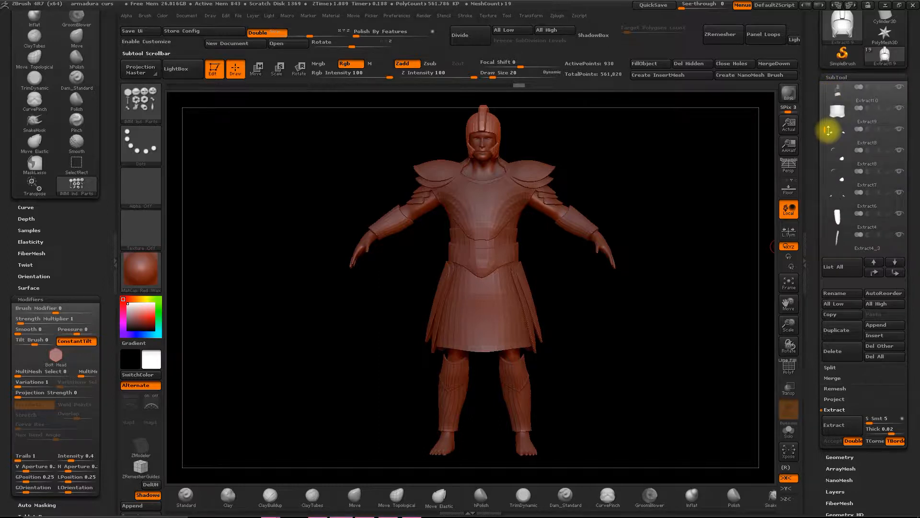
- Select the torso subtool Extract3 and insert mirrored bolt heads along the inner edges of the shoulder plates, from front to back
left_click_drag(821, 84, 840, 183)
left_click(839, 197)
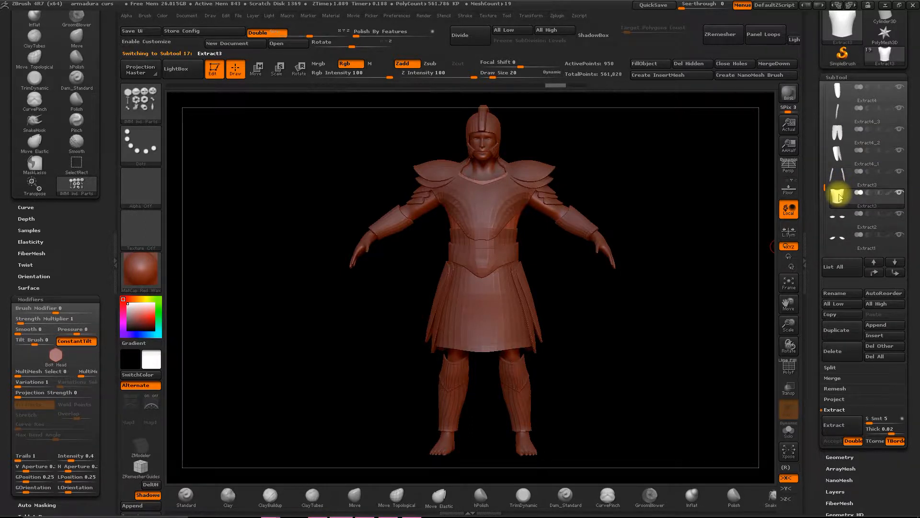
mouse_move(839, 197)
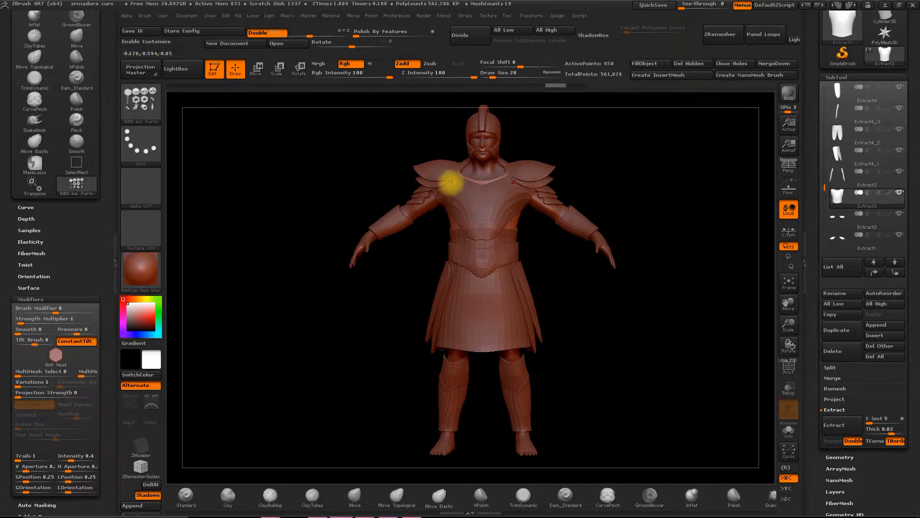
left_click_drag(788, 326, 684, 242)
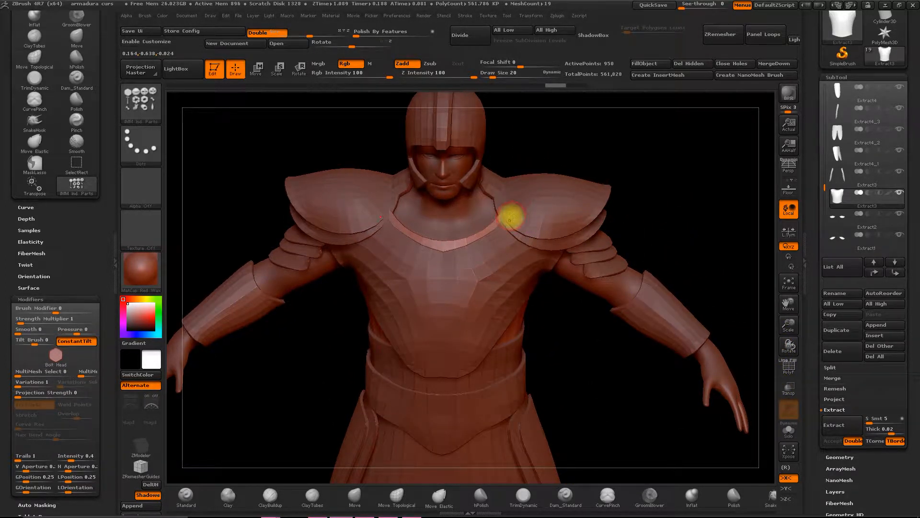
mouse_move(513, 219)
left_mouse_down()
mouse_move(523, 188)
mouse_move(561, 160)
mouse_move(506, 206)
left_mouse_up()
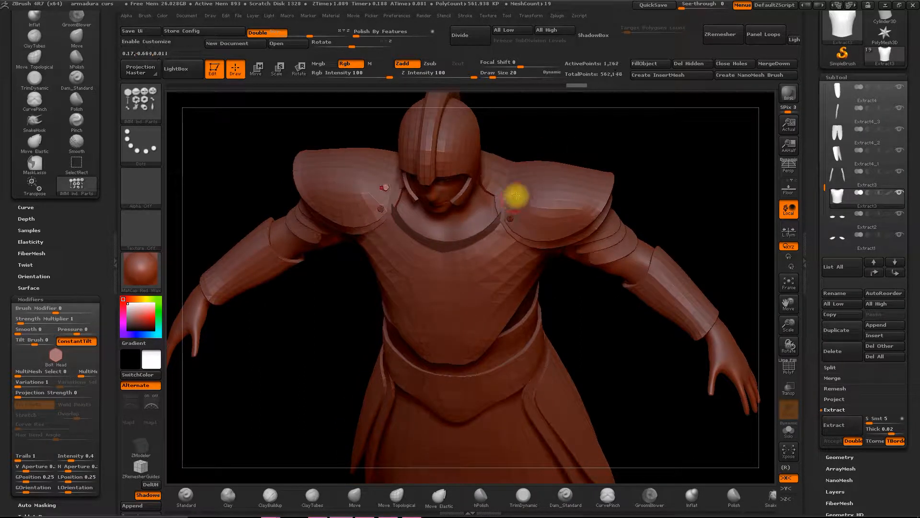
left_click_drag(553, 135, 518, 172)
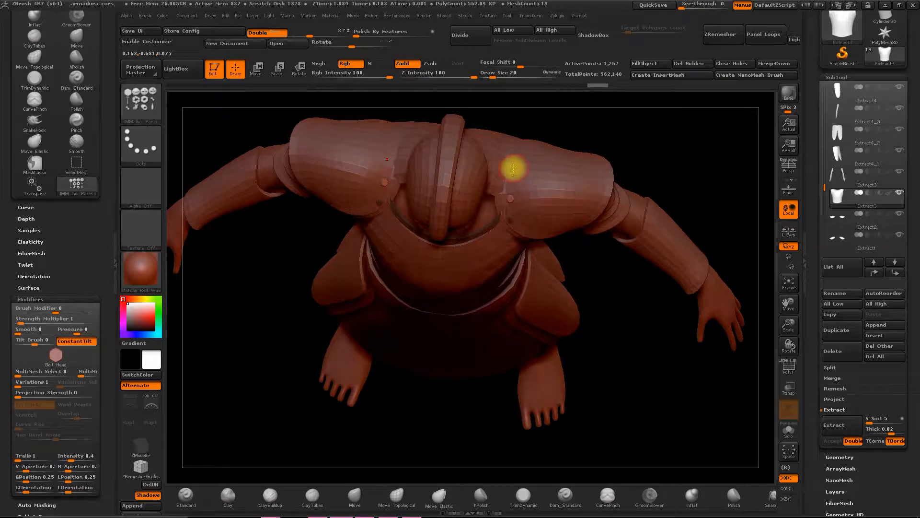
left_click_drag(544, 150, 576, 161)
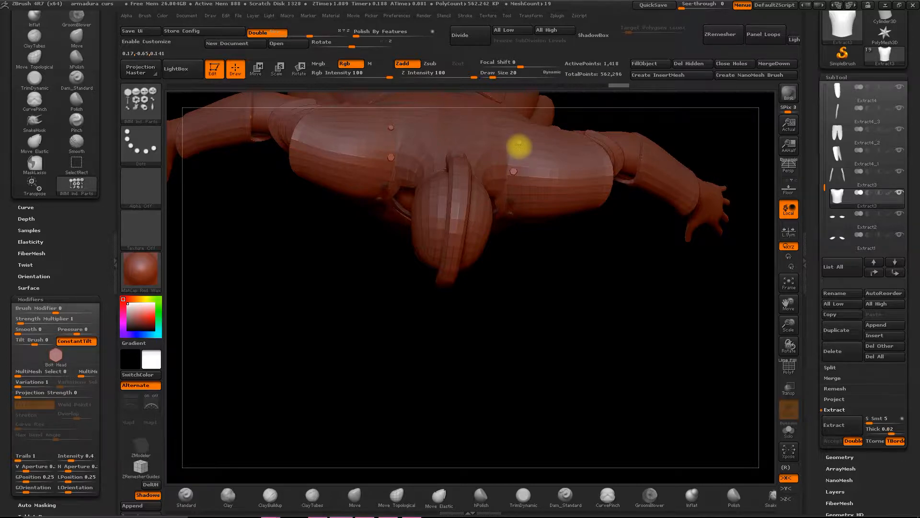
- Insert a bolt head at the front and rear ends of each layered upper-arm plate
mouse_move(583, 277)
left_mouse_down("shift")
mouse_move(588, 156)
mouse_move(696, 176)
mouse_move(551, 209)
left_mouse_up("shift")
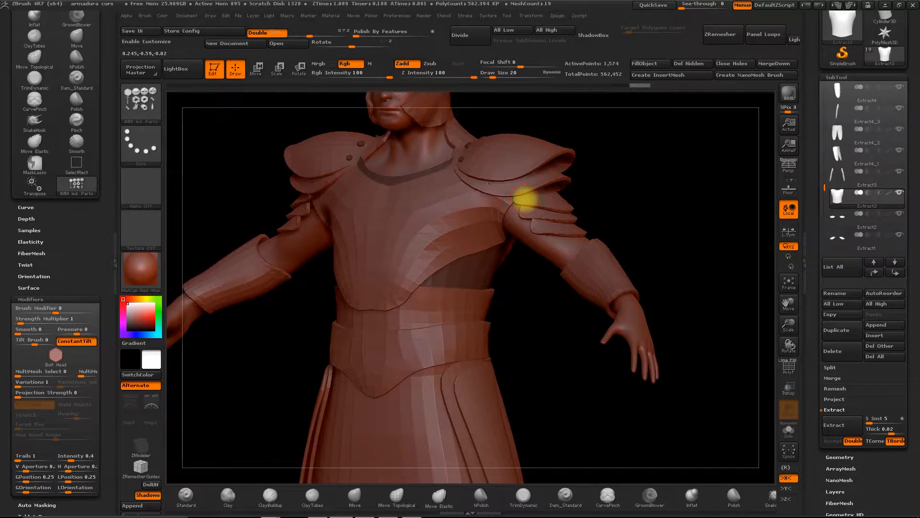
left_click_drag(527, 200, 540, 222)
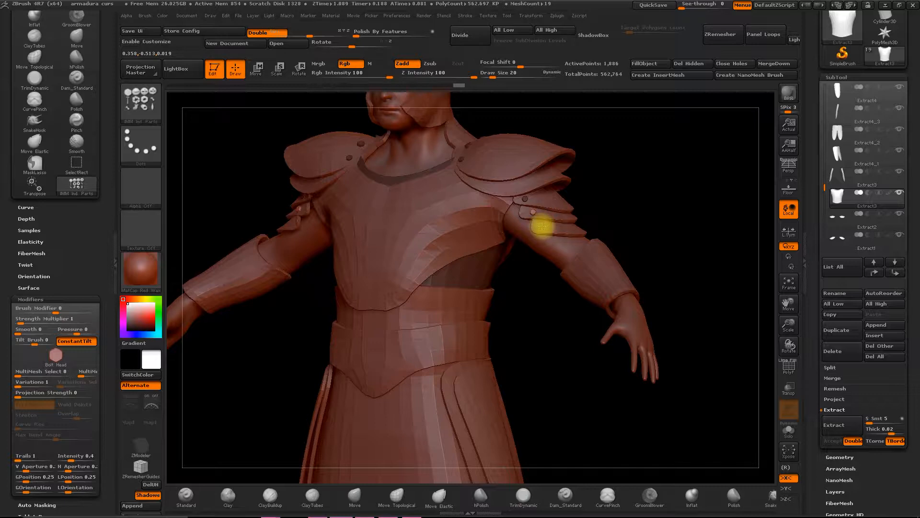
left_click_drag(617, 200, 563, 219)
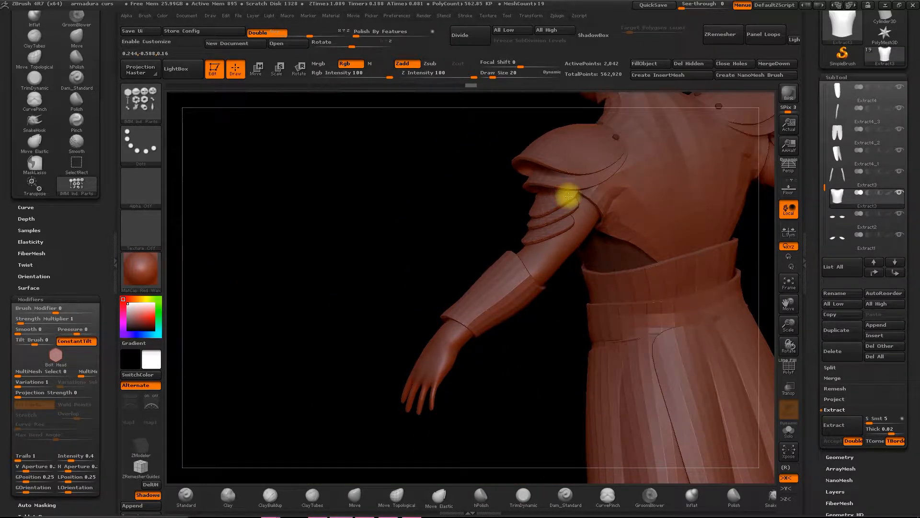
left_click_drag(569, 197, 571, 218)
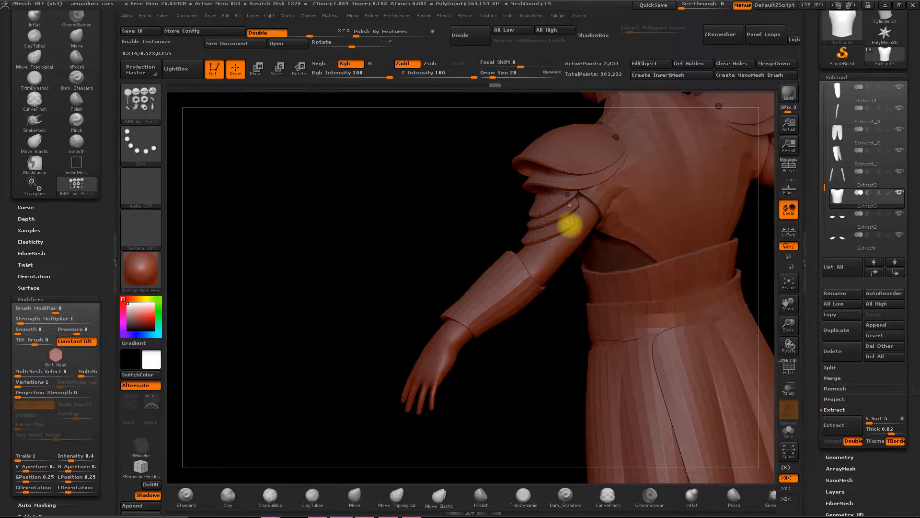
left_click(571, 222)
- Insert mirrored bolt heads around the waist belt, covering its back, sides and front
left_click_drag(452, 226, 240, 185)
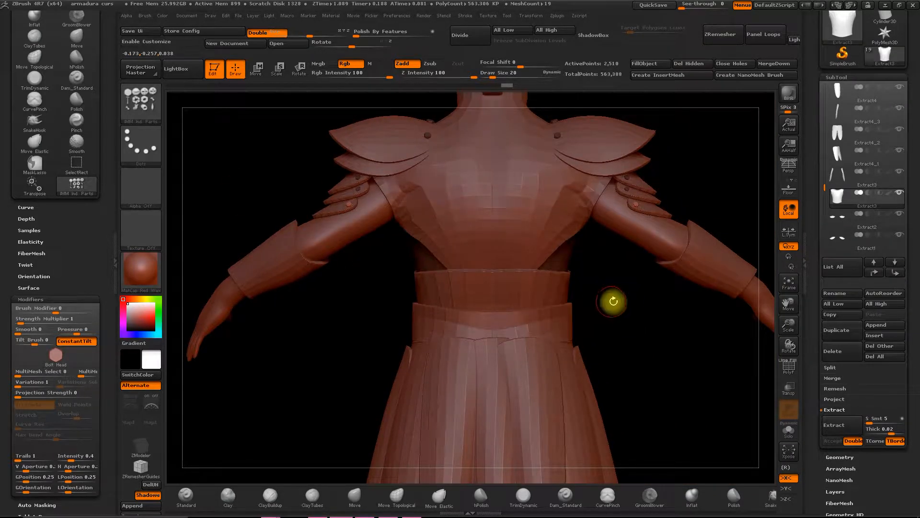
left_click_drag(617, 311, 647, 312)
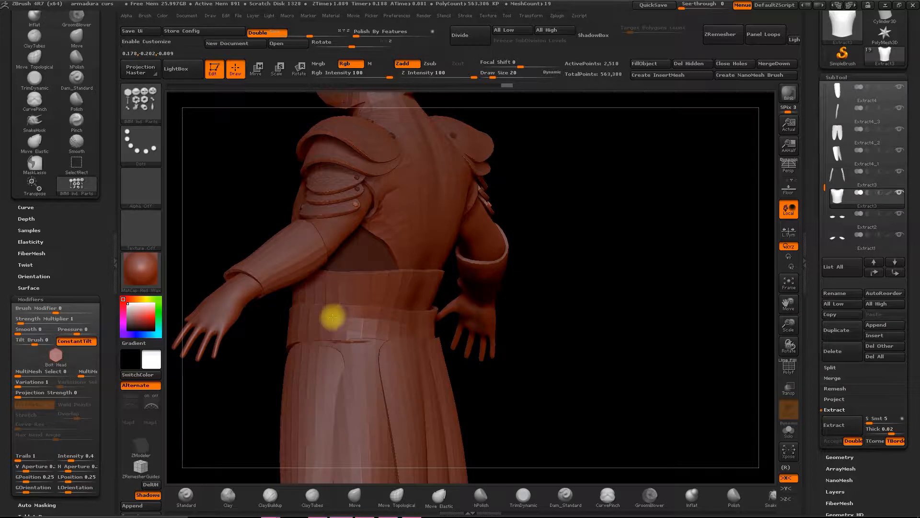
left_click_drag(333, 317, 382, 320)
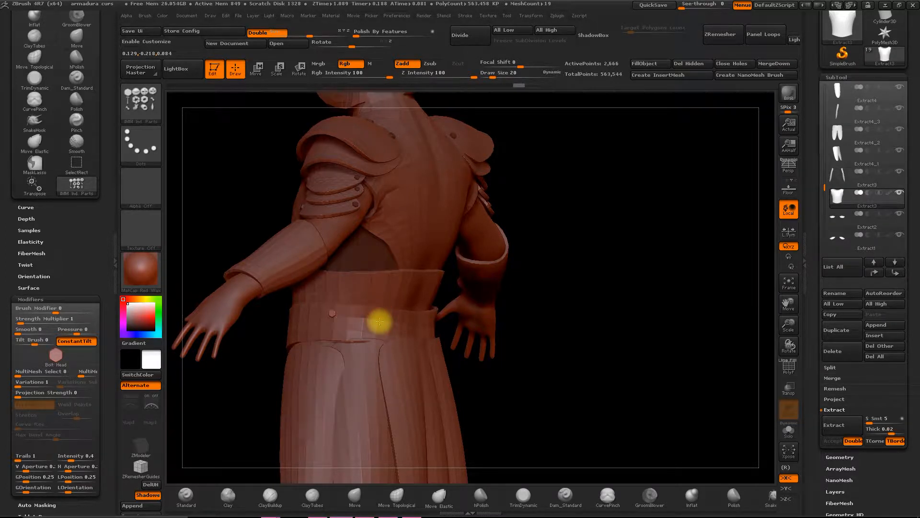
left_click_drag(542, 335, 604, 333)
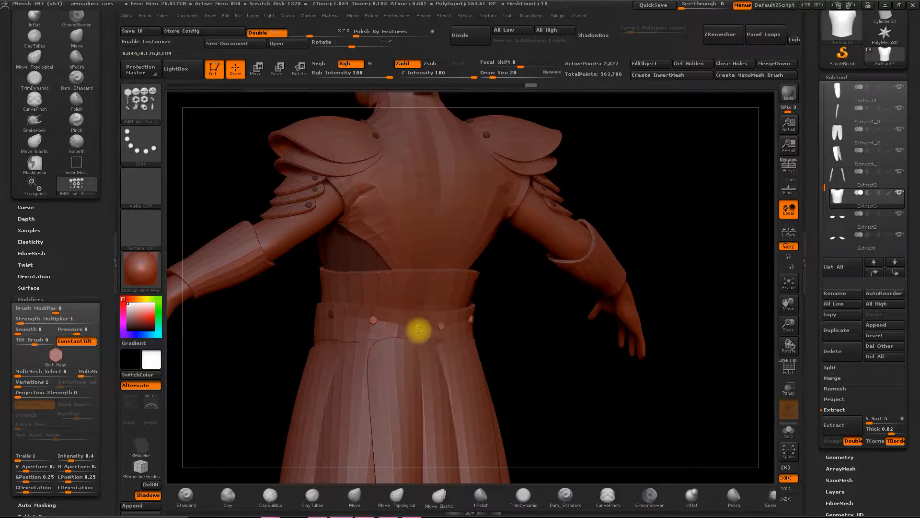
left_click_drag(527, 337, 476, 323)
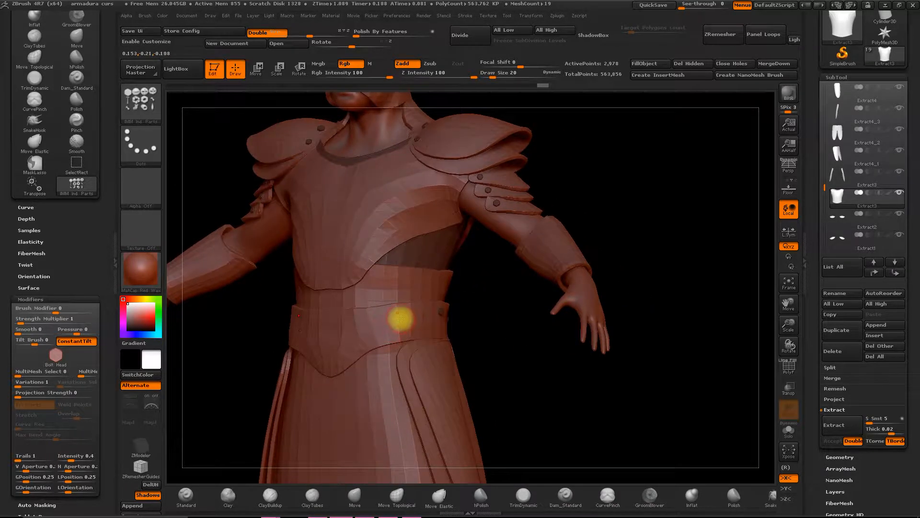
left_click_drag(407, 320, 407, 322)
left_click_drag(472, 343, 497, 349, "shift")
- Insert mirrored bolt heads on the upper ends of the skirt strips and one pair on the breastplate's lower front
left_click_drag(488, 316, 484, 245, "alt")
left_click_drag(535, 308, 414, 308)
left_click_drag(556, 335, 503, 311)
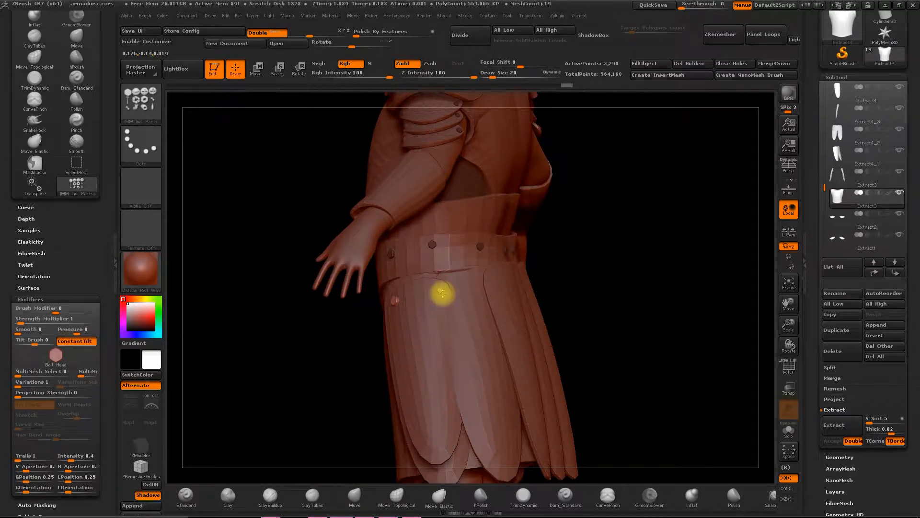
left_click(440, 290)
left_click_drag(585, 277, 492, 288)
left_click_drag(659, 276, 585, 397)
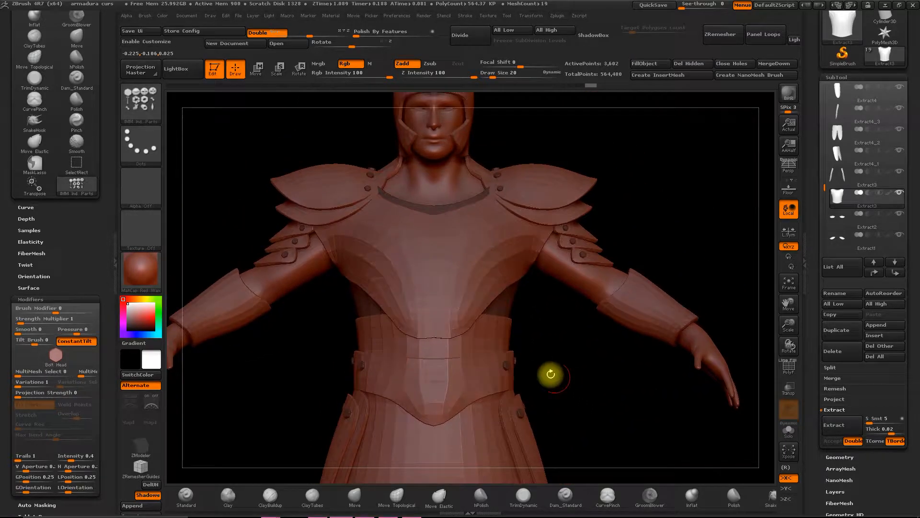
left_click(410, 320)
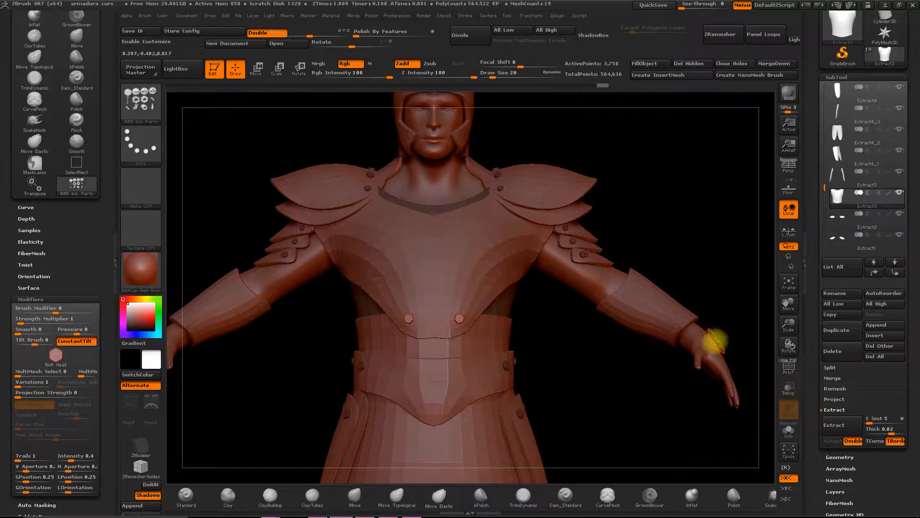
- Duplicate the torso subtool holding the bolts and show only the copy
left_click_drag(653, 372, 567, 343, "alt")
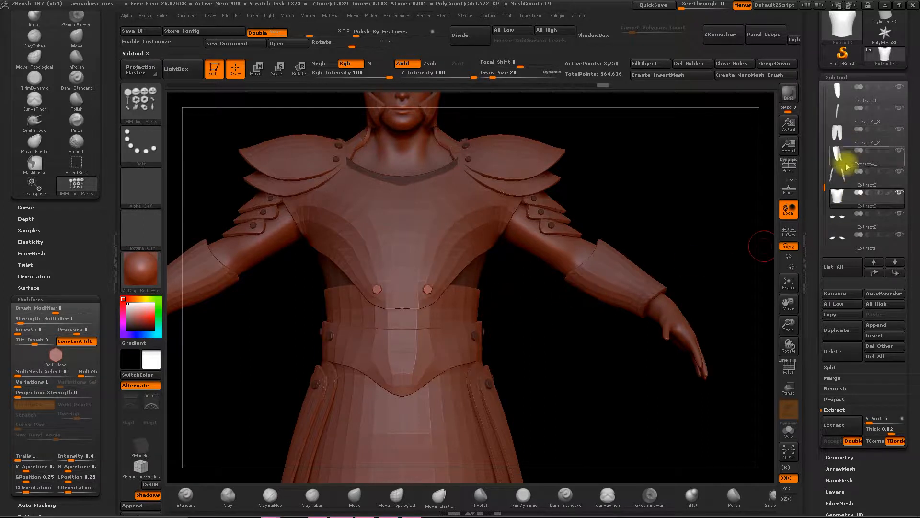
left_click(836, 330)
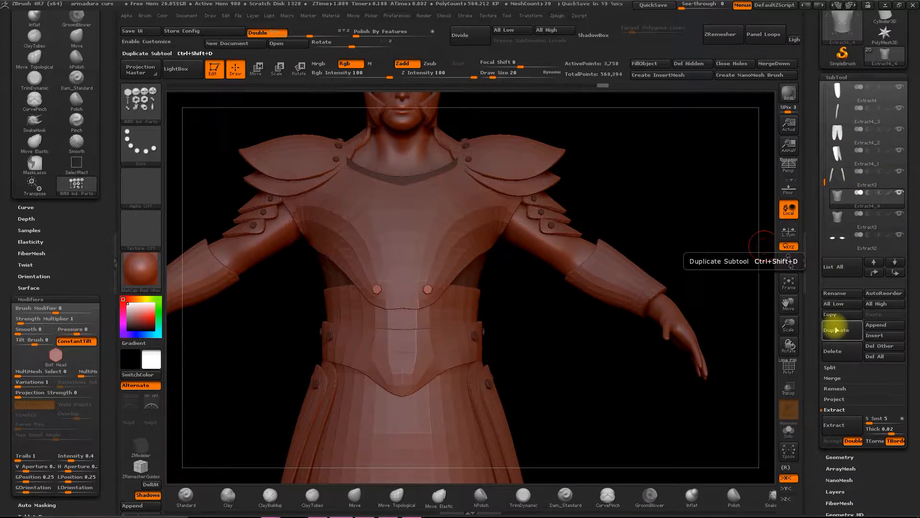
left_click(898, 191, "shift")
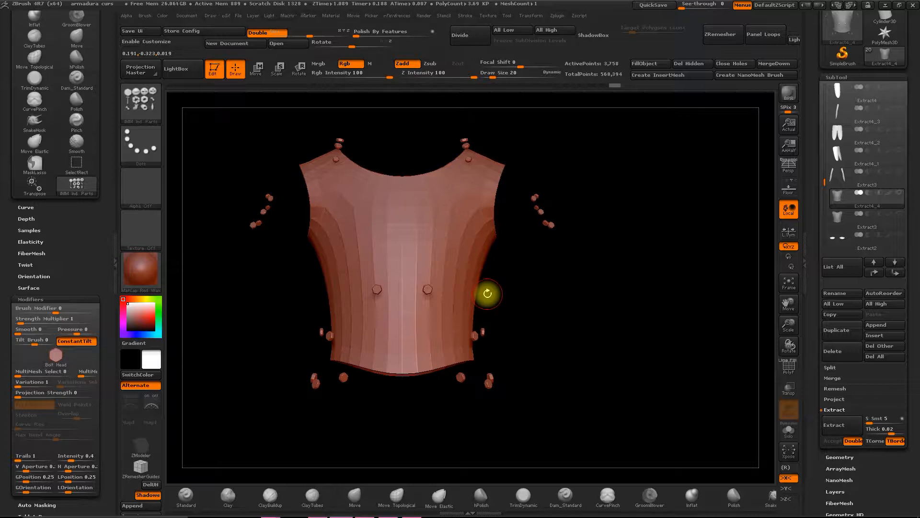
- Hide the torso polygroups of the copy so only the bolts show, and delete the hidden geometry
left_click_drag(559, 293, 499, 253)
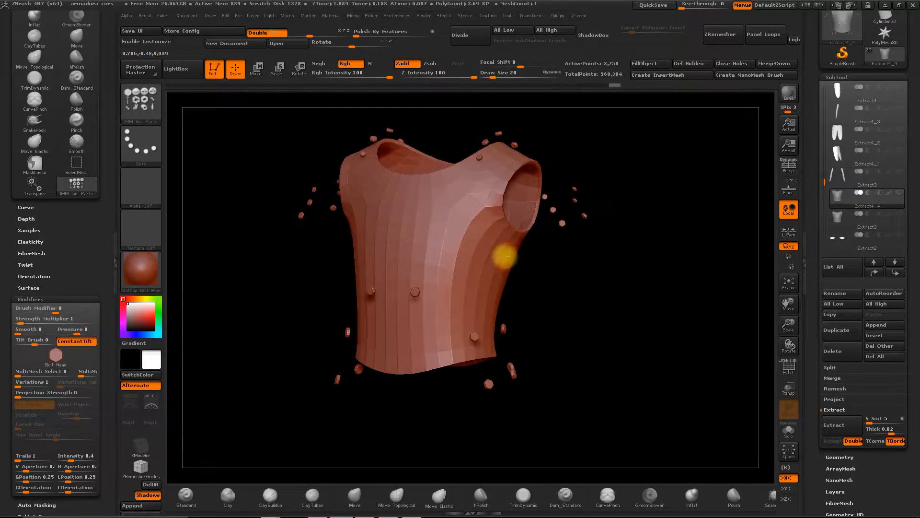
left_click(487, 243, "ctrl+shift")
left_click(484, 243, "ctrl+shift")
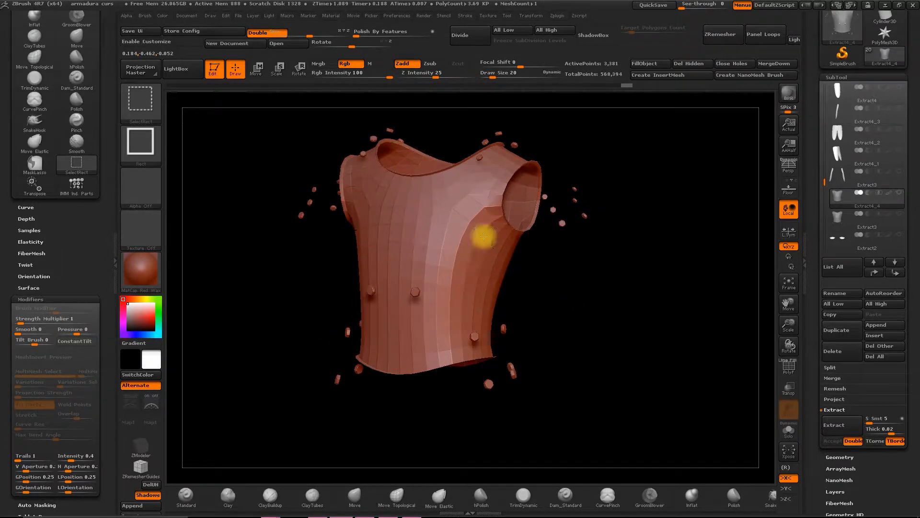
left_click(483, 238, "ctrl+shift")
left_click(502, 206, "ctrl+shift")
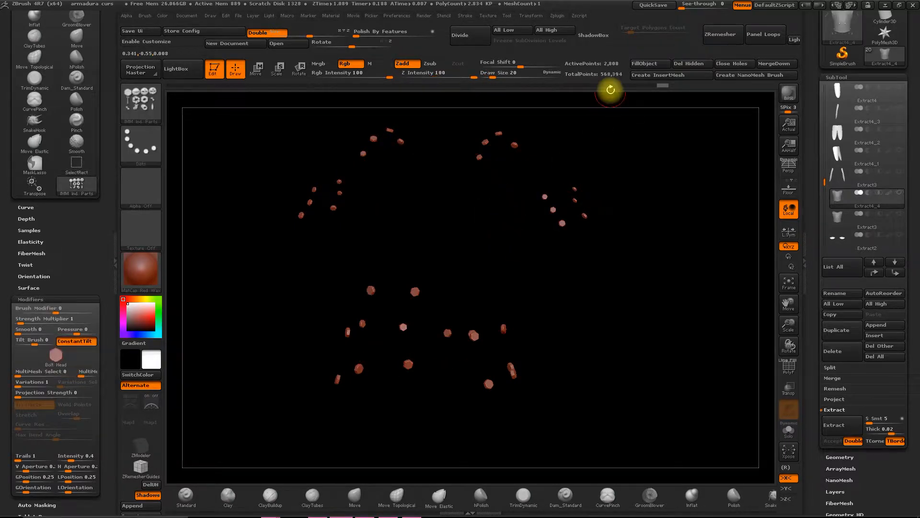
left_click(686, 65)
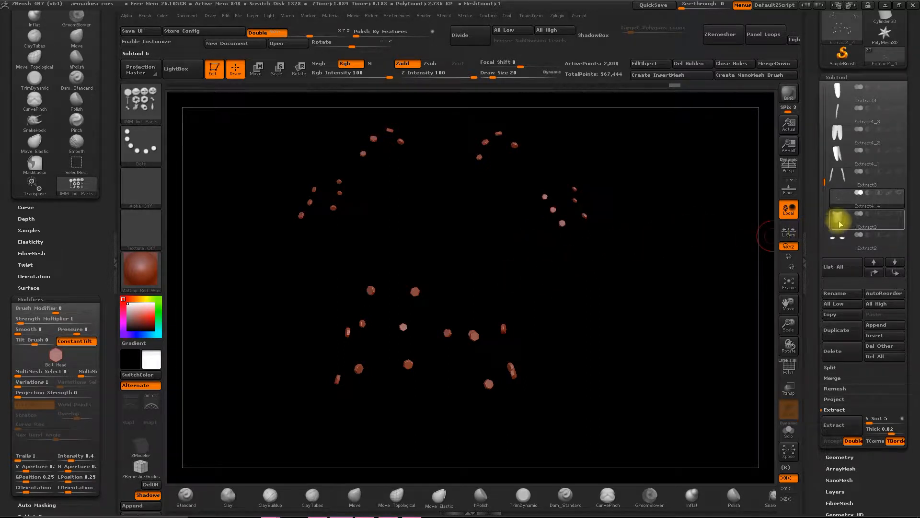
- Select the original torso subtool, hide its bolt polygroups and delete the hidden geometry to leave the bare torso
mouse_move(846, 222)
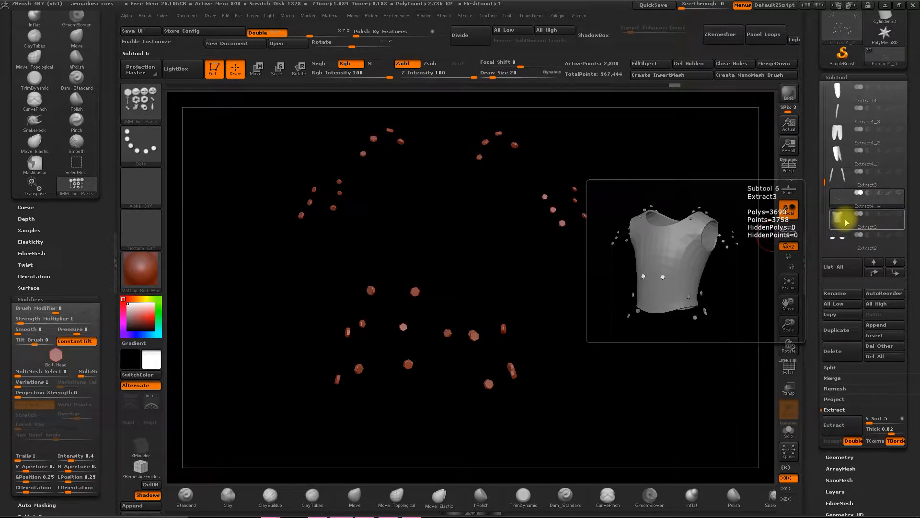
left_click(843, 218)
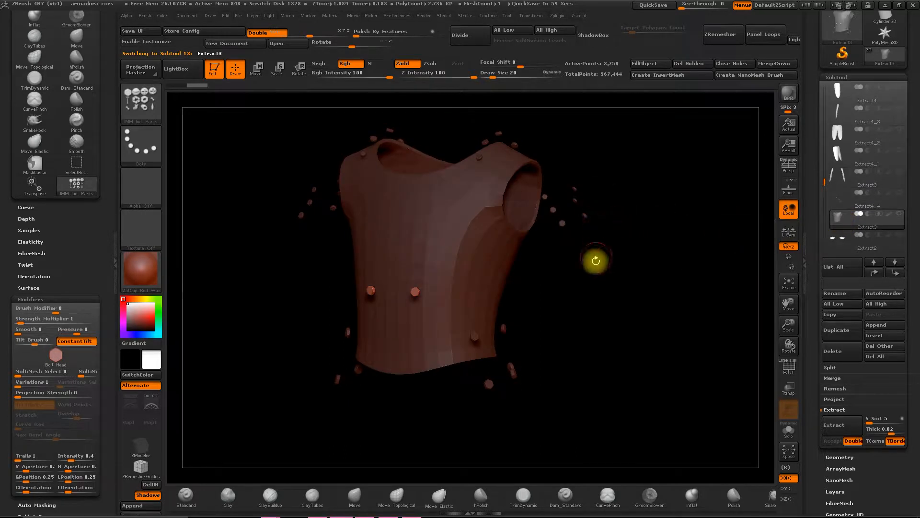
left_click(415, 293, "ctrl+shift")
left_click_drag(417, 294, 415, 292, "ctrl+shift")
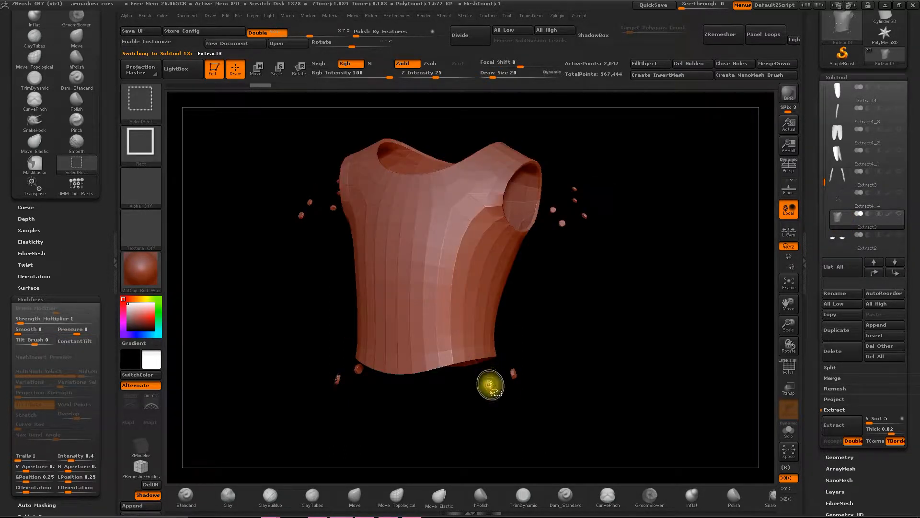
left_click(562, 222, "ctrl+alt+shift")
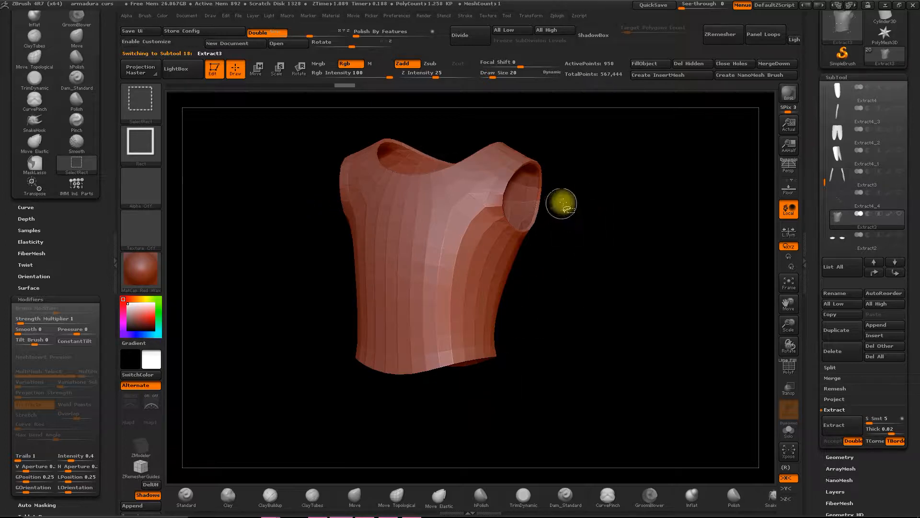
left_click(804, 58)
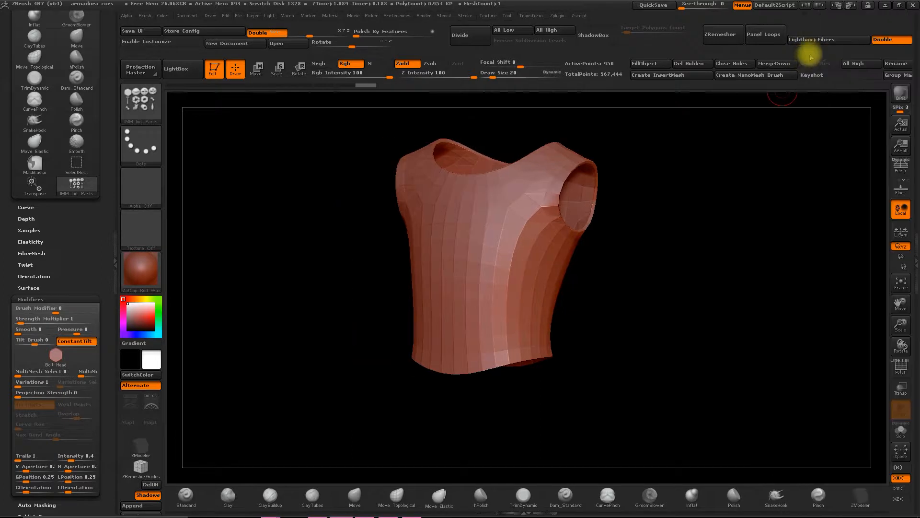
left_click(913, 63)
left_click_drag(587, 181, 593, 221)
left_click(690, 64)
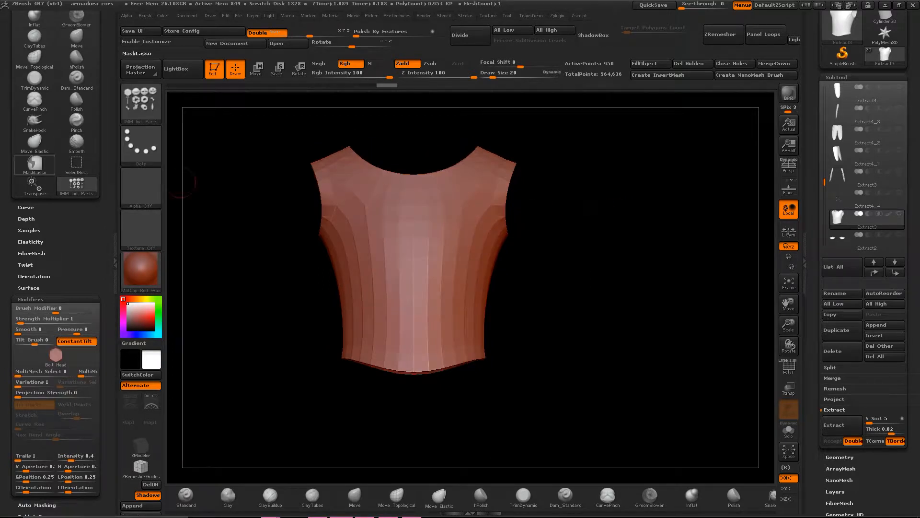
- Bring the whole armoured figure back into view and switch to the IMM Clothing Hard brush
key("ctrl")
mouse_move(637, 252)
left_mouse_down()
mouse_move(618, 243)
mouse_move(627, 253)
left_mouse_up()
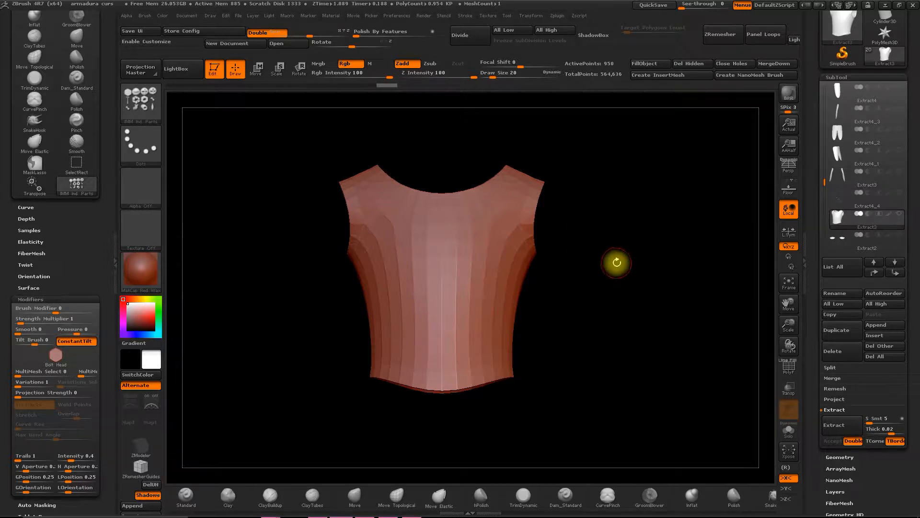
left_click(899, 214)
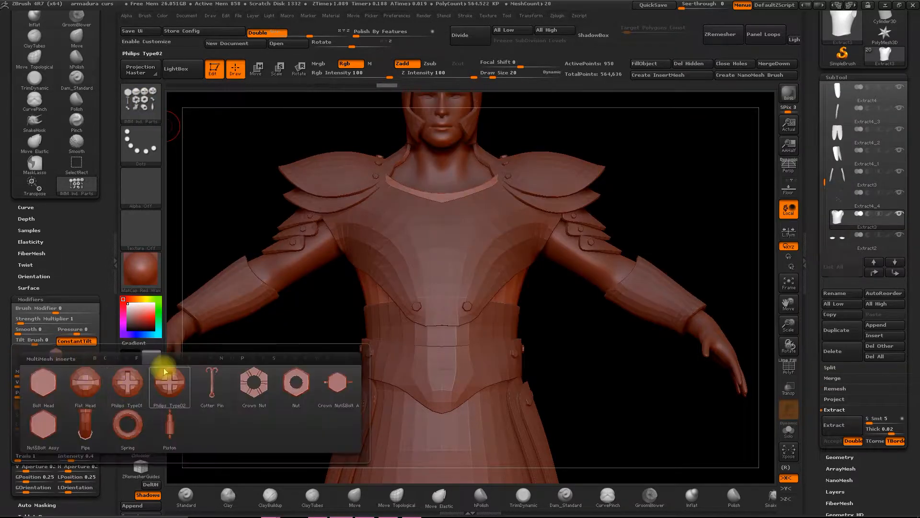
left_click(143, 105)
key("i")
left_click(531, 235)
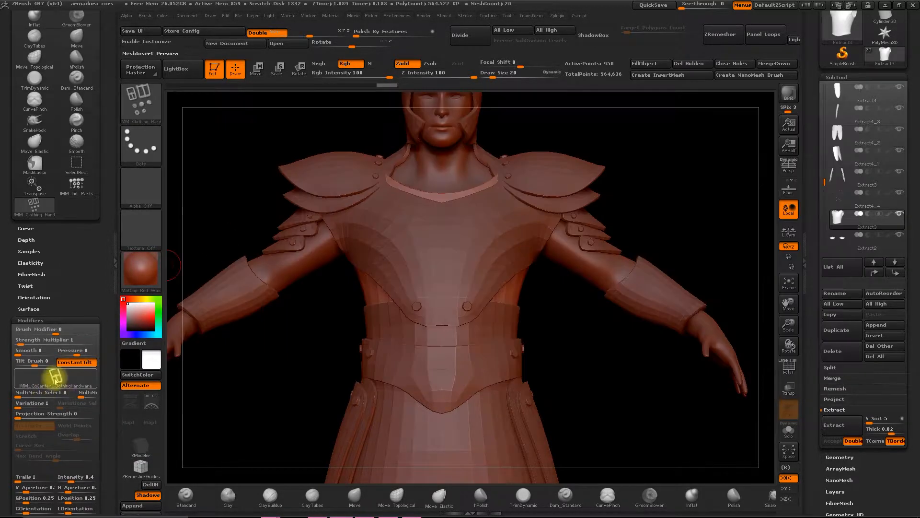
- Insert a mirrored pair of SnapTheDot Assy fasteners on the upper chest and move them against the breastplate
key("m")
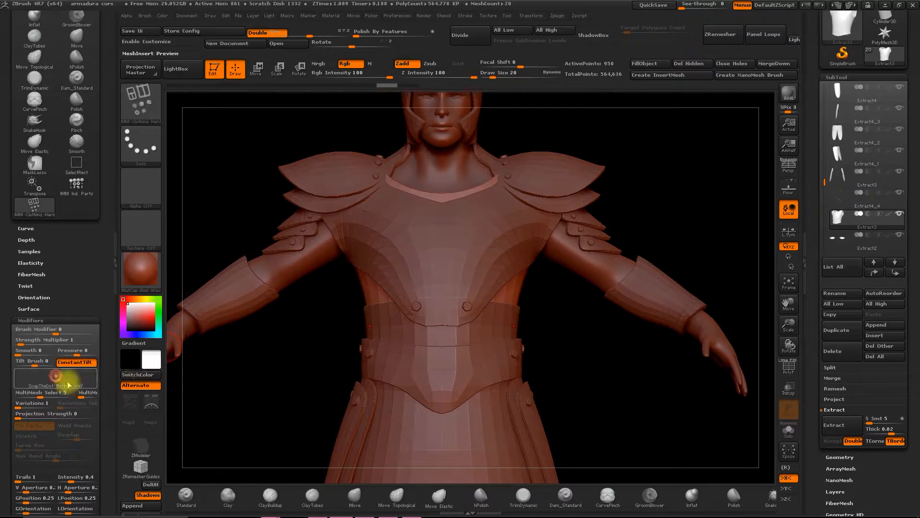
left_click(55, 375)
left_click(169, 403)
left_click_drag(382, 224, 382, 226)
left_click_drag(383, 130, 347, 145, "shift")
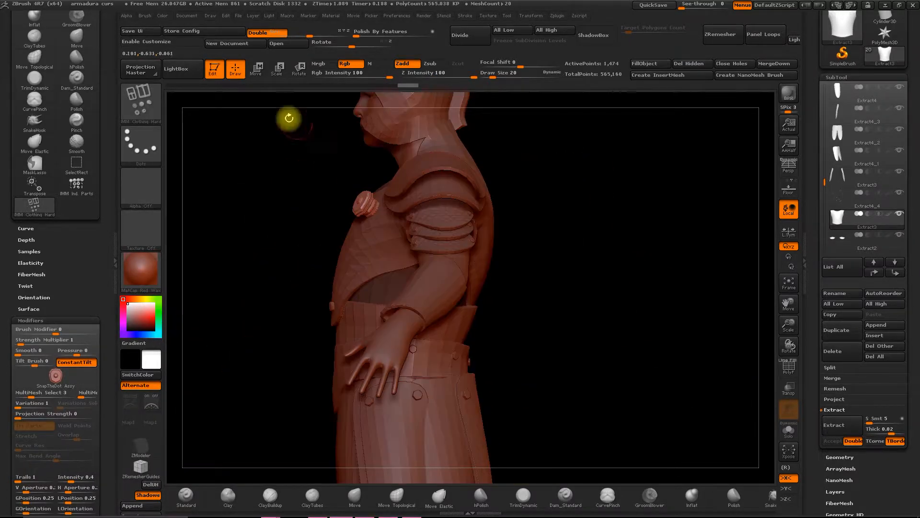
key("w")
left_click_drag(327, 179, 339, 187)
left_click_drag(273, 148, 318, 138, "shift")
key("q")
- Browse the mesh inserts of the IMM Parts and IMM_ModelKit brushes for further armour details
left_click(57, 375)
key("b")
key("i")
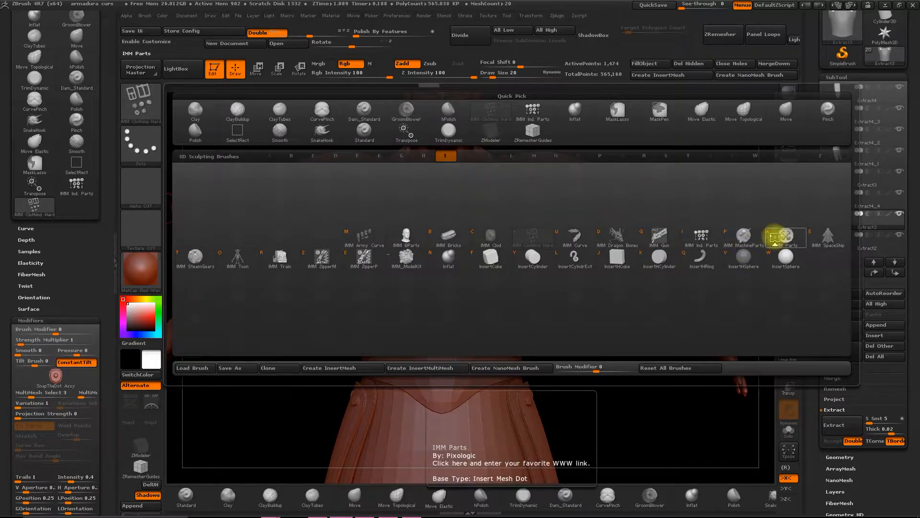
left_click(786, 235)
left_click(56, 375)
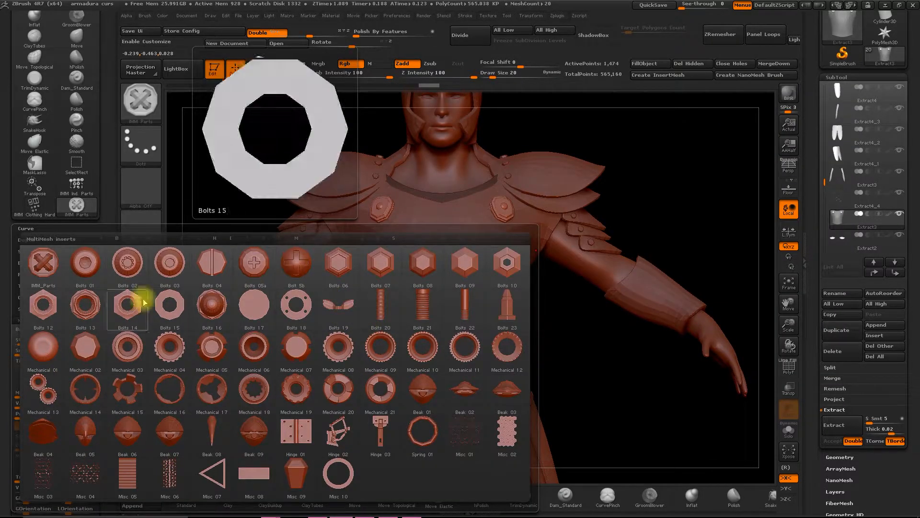
left_click(88, 352)
key("b")
key("i")
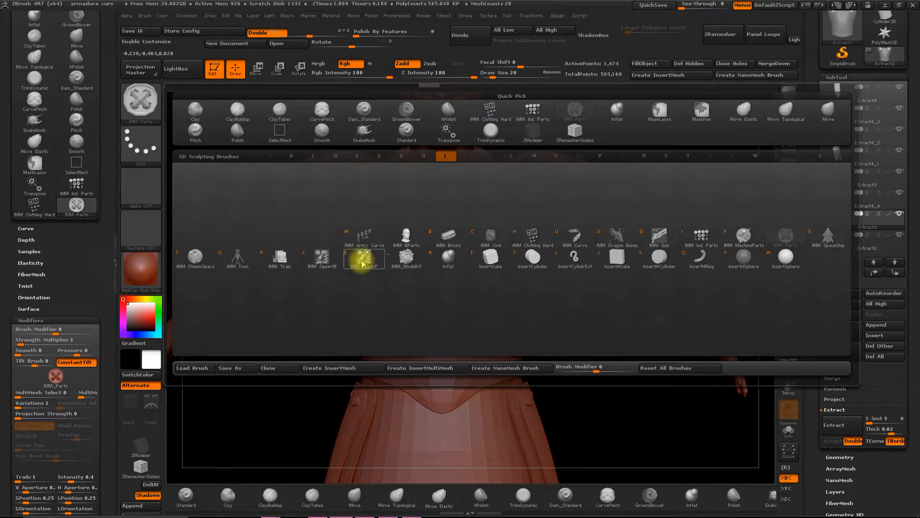
left_click(406, 259)
left_click(53, 375)
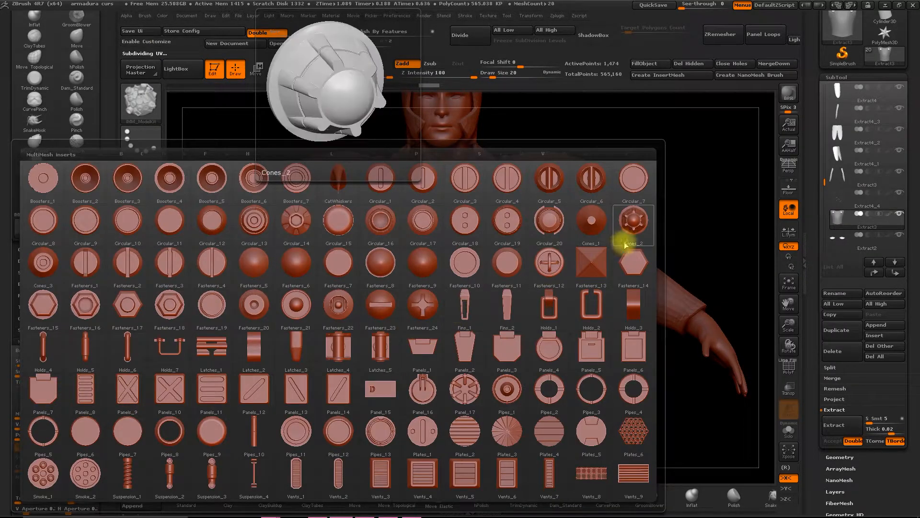
- Insert mirrored rings on the upper back near the neck and on the sides of the waist with the InsertHRing brush
key("b")
key("i")
left_click(701, 262)
left_click_drag(683, 250, 582, 218)
left_click_drag(320, 157, 317, 162)
mouse_move(536, 161)
left_mouse_down()
mouse_move(555, 147)
mouse_move(537, 149)
left_mouse_up()
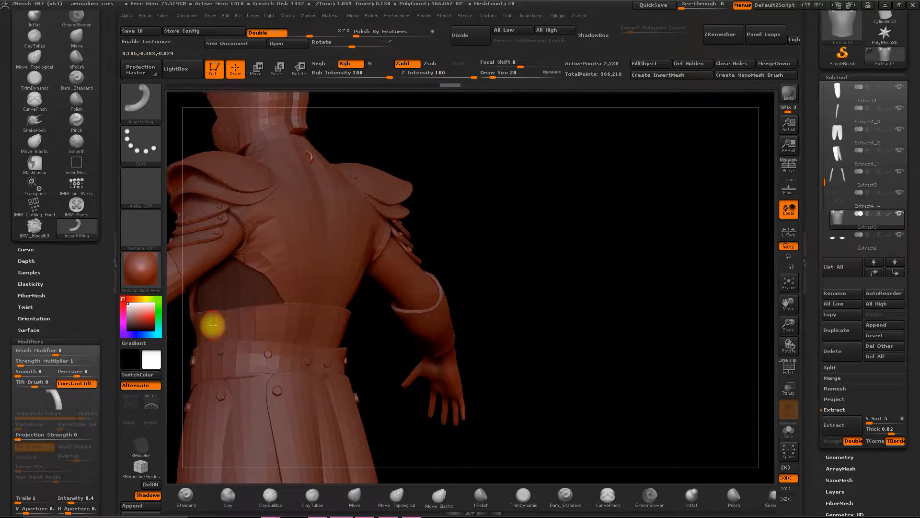
left_click_drag(213, 332, 216, 331)
left_click_drag(508, 239, 587, 244)
left_click_drag(505, 301, 509, 307)
left_click_drag(394, 350, 483, 343, "shift")
mouse_move(759, 332)
left_mouse_down("alt")
mouse_move(697, 354)
mouse_move(653, 280)
left_mouse_up("alt")
- Switch to the IMM Ind. Parts bolt head and insert mirrored bolts on both sides of the knee guards
left_click(60, 402)
left_click(140, 103)
left_click(446, 156)
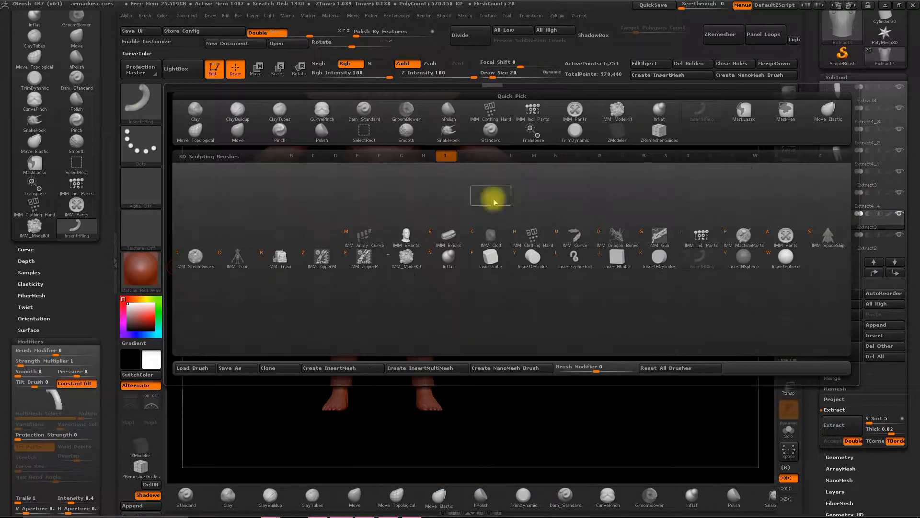
left_click(701, 238)
left_click_drag(517, 380, 830, 362, "shift")
left_click_drag(755, 300, 485, 284, "alt")
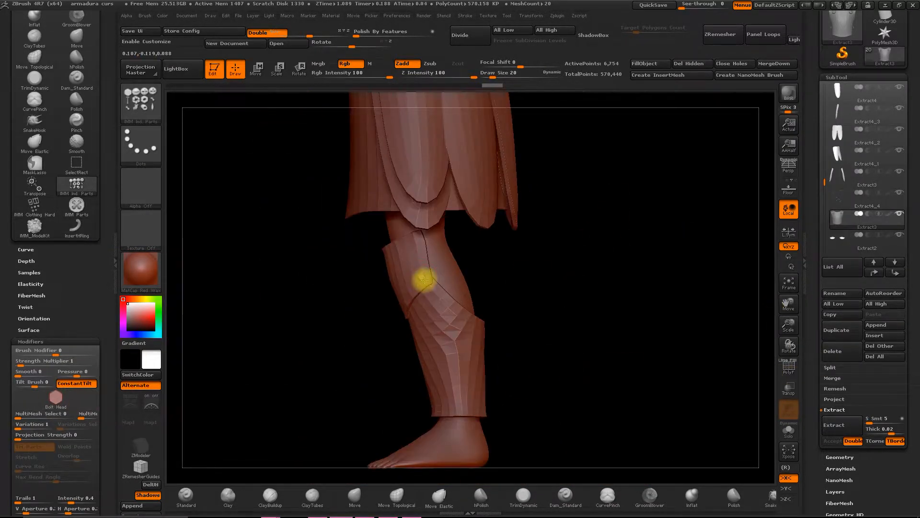
left_click_drag(425, 280, 425, 286)
left_click_drag(307, 283, 456, 300)
left_click_drag(506, 277, 506, 285)
left_click_drag(594, 289, 671, 297)
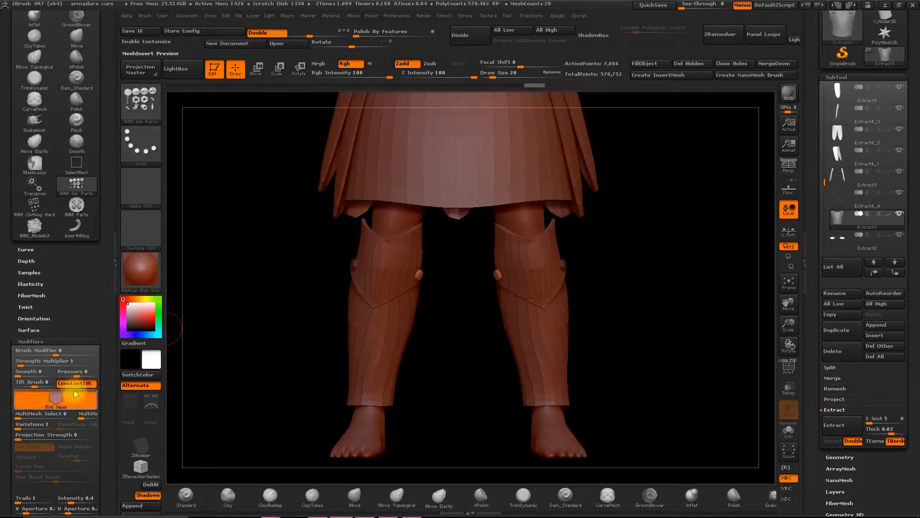
- Insert three mirrored bolt heads along the side of the helmet's crest with the IMM Ind. Parts brush
left_click(141, 103)
left_click(446, 156)
left_click(701, 238)
mouse_move(644, 115)
left_mouse_down("alt")
mouse_move(635, 240)
mouse_move(675, 281)
left_mouse_up("alt")
left_click_drag(676, 281, 551, 240, "shift")
left_click(487, 219)
left_click(540, 193)
left_click(593, 228)
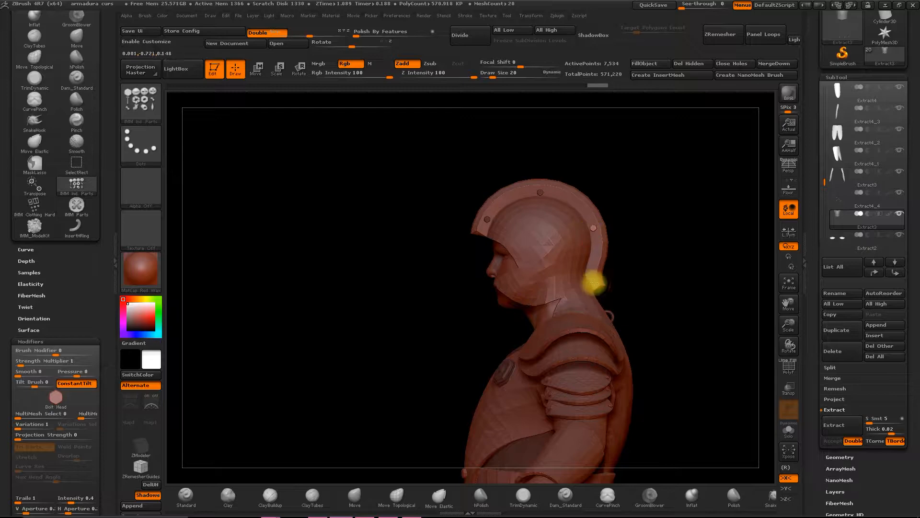
- Insert a mirrored bolt head on the side of the helmet and adjust its position with Move
left_click_drag(648, 269, 680, 236)
left_click(552, 252)
left_click(259, 70)
mouse_move(587, 259)
left_mouse_down()
mouse_move(593, 187)
mouse_move(507, 156)
left_mouse_up()
key("q")
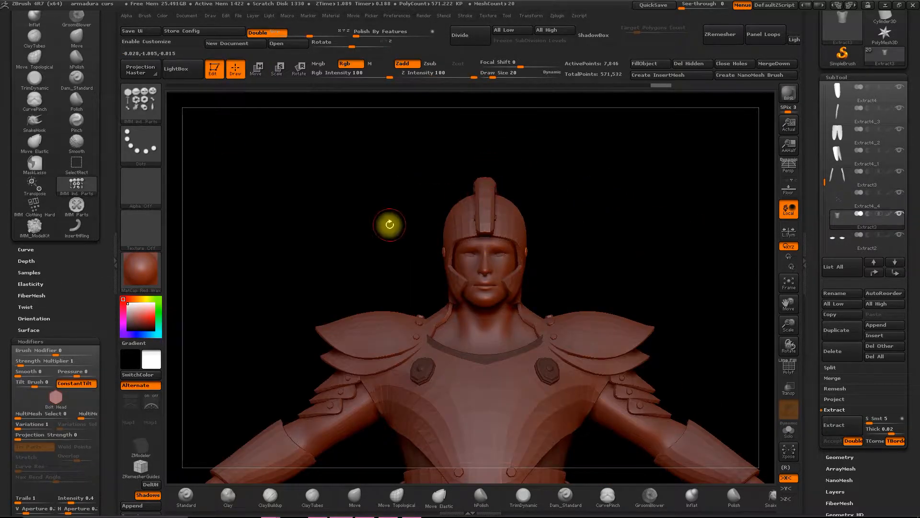
- Isolate the torso subtool with its new fasteners, rings and bolts, and duplicate it
left_click(899, 214)
key("f")
left_click_drag(791, 331, 807, 297)
key("f")
left_click(825, 327)
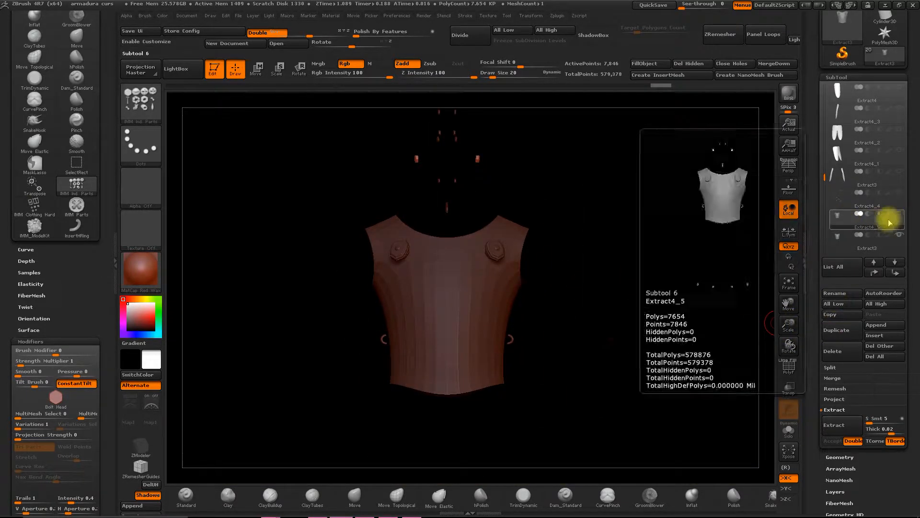
- Hide all inserted details on the torso copy and delete the hidden geometry so only the torso remains
left_click_drag(622, 250, 497, 253)
left_click_drag(488, 150, 532, 204, "ctrl+alt+shift")
left_click_drag(439, 165, 533, 203, "ctrl+alt+shift")
left_click_drag(690, 379, 664, 400)
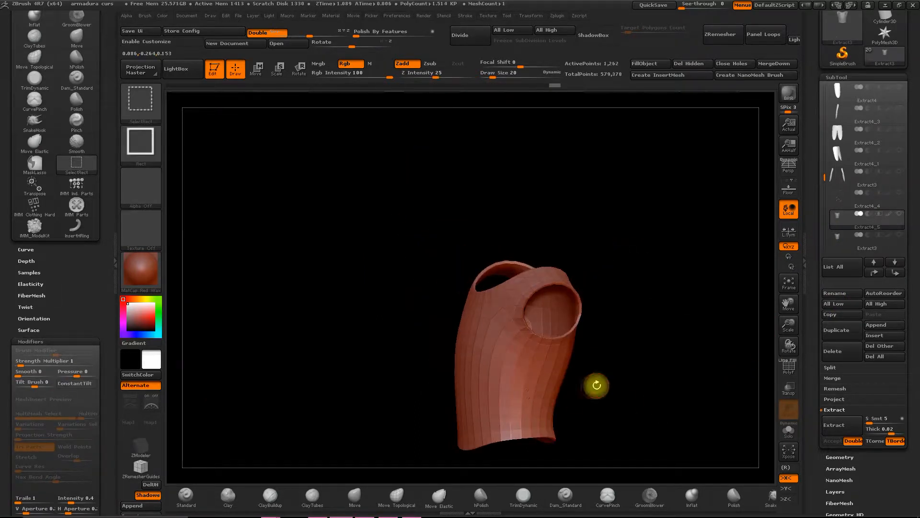
left_click_drag(597, 385, 658, 369)
left_click(693, 62)
- Hide the torso polygroup in the original subtool, delete the hidden geometry, and reselect the torso-only copy
left_click(834, 237)
left_click_drag(644, 275, 633, 335)
left_click(600, 290, "ctrl+alt+shift")
left_click(692, 63)
left_click_drag(660, 215, 734, 236)
left_click(833, 219)
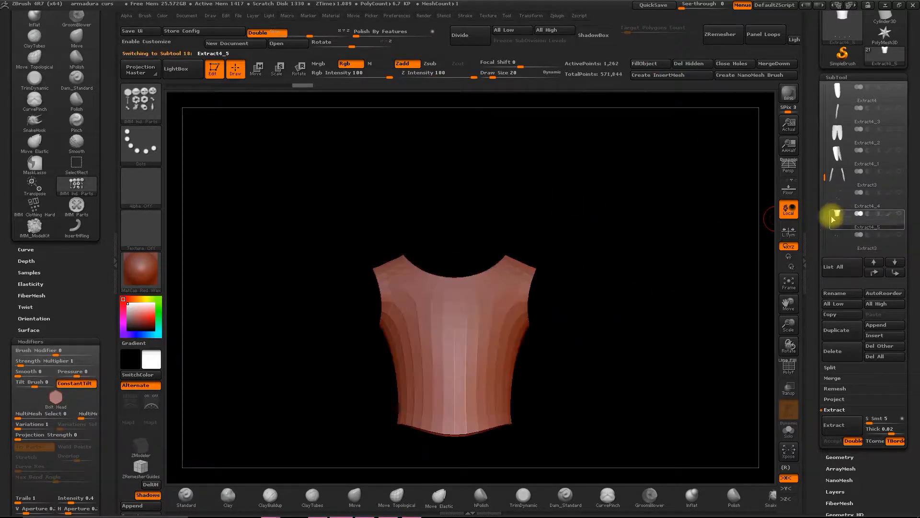
left_click_drag(599, 244, 605, 224)
left_click_drag(581, 253, 598, 274)
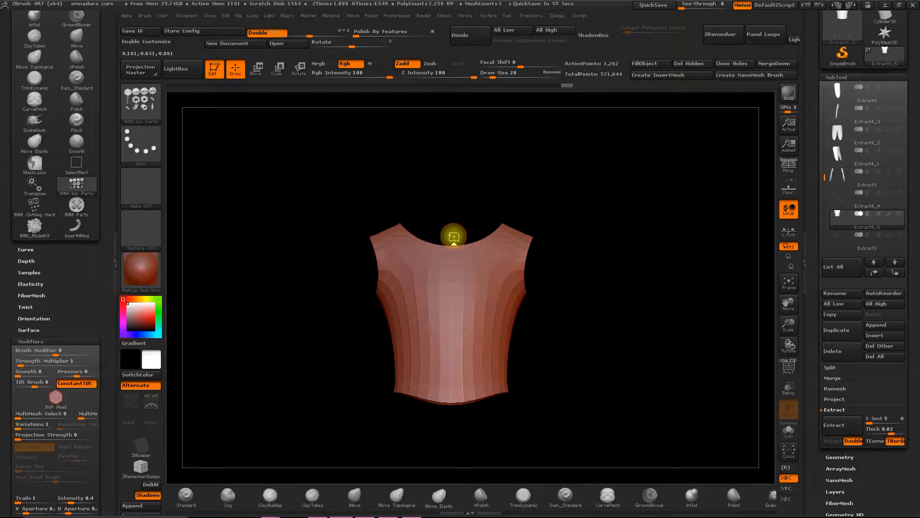
- Select the skirt subtool Extract11 and activate the ZModeler brush
left_click_drag(823, 179, 832, 96)
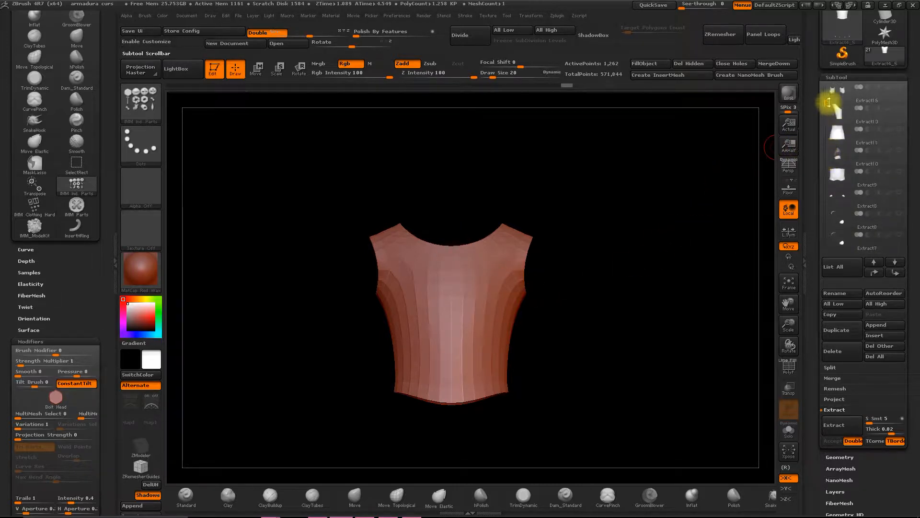
left_click(837, 130)
key("f")
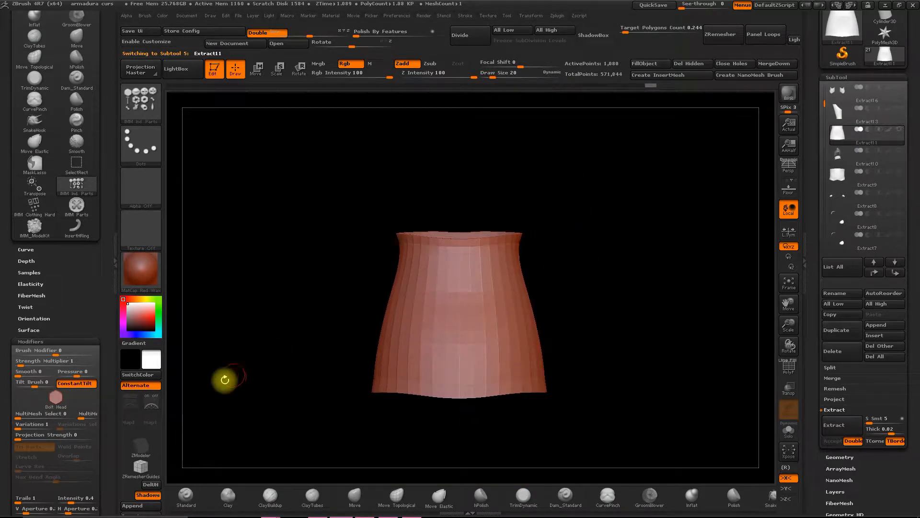
left_click(141, 450)
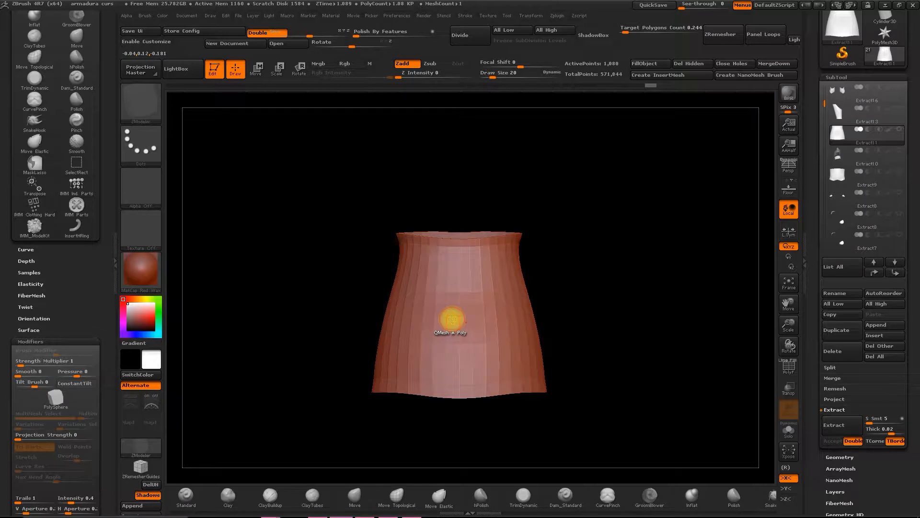
- Set the ZModeler polygon action to Insert NanoMesh with target All Polygons and apply it across the skirt
key("space")
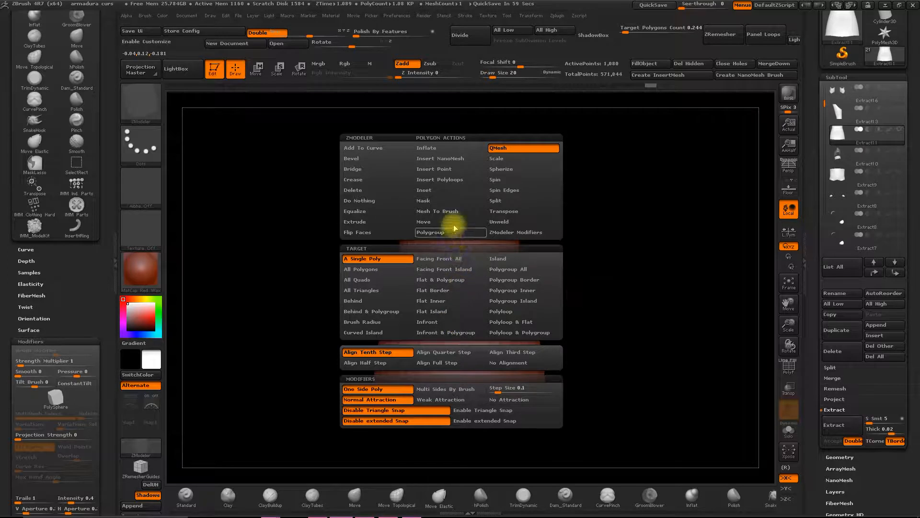
left_click(433, 159)
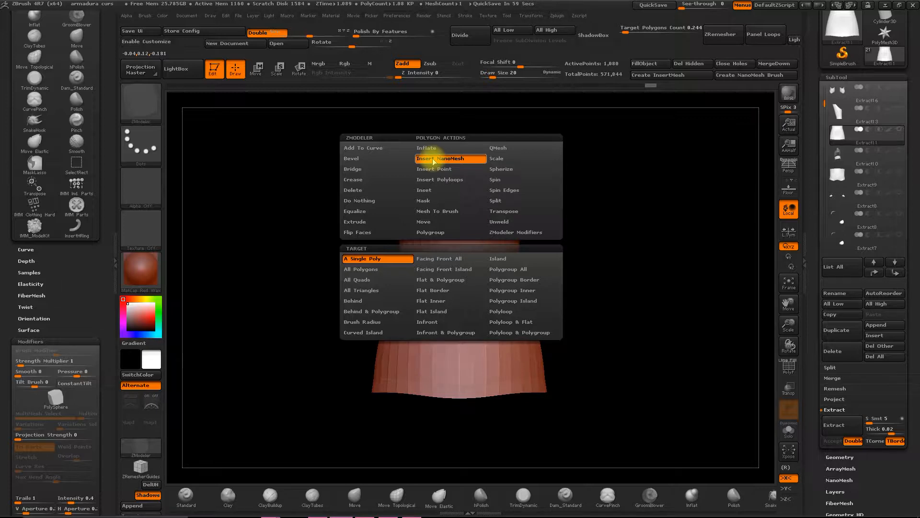
left_click(357, 270)
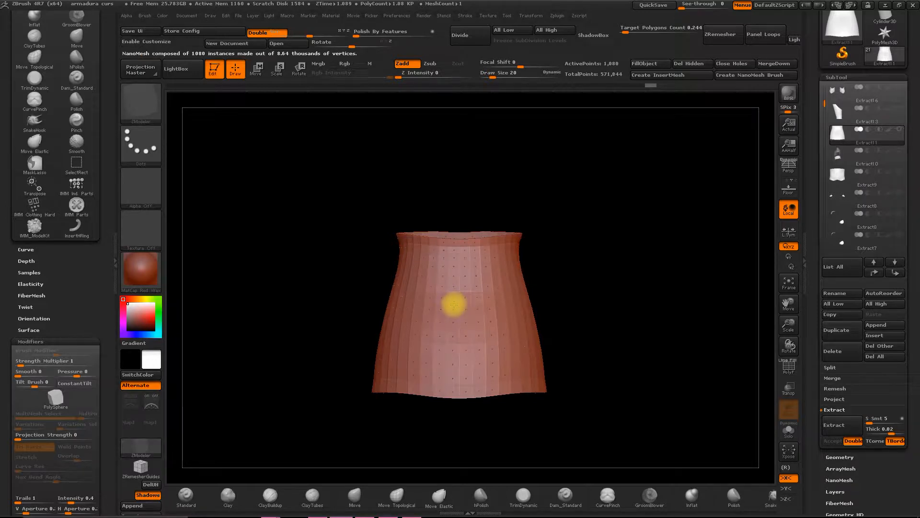
left_click_drag(455, 305, 454, 312)
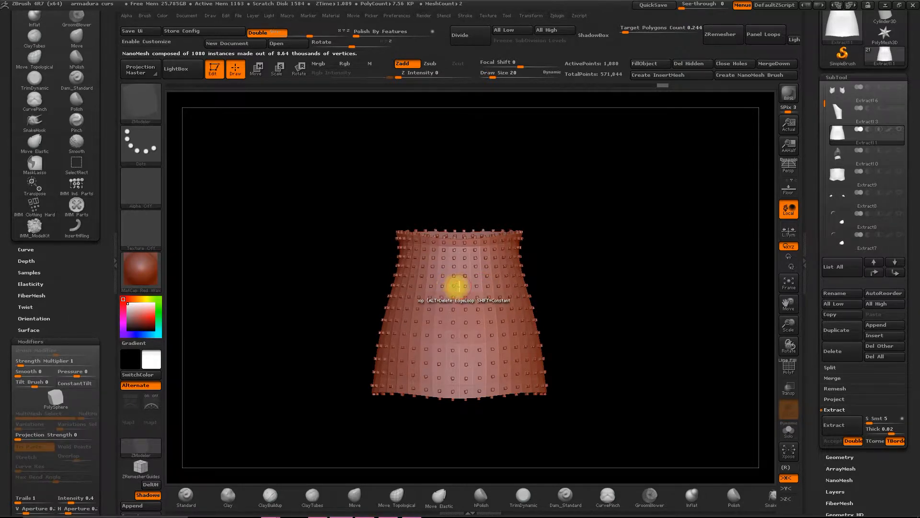
- Open the NanoMesh settings for the skirt
left_click_drag(801, 322, 787, 369)
left_click_drag(698, 314, 762, 355)
left_click_drag(814, 414, 808, 353)
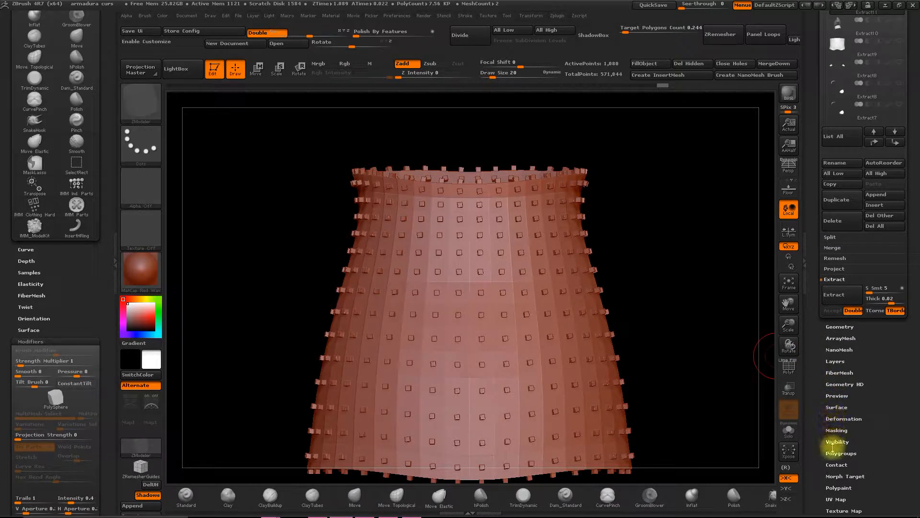
left_click_drag(824, 464, 843, 335)
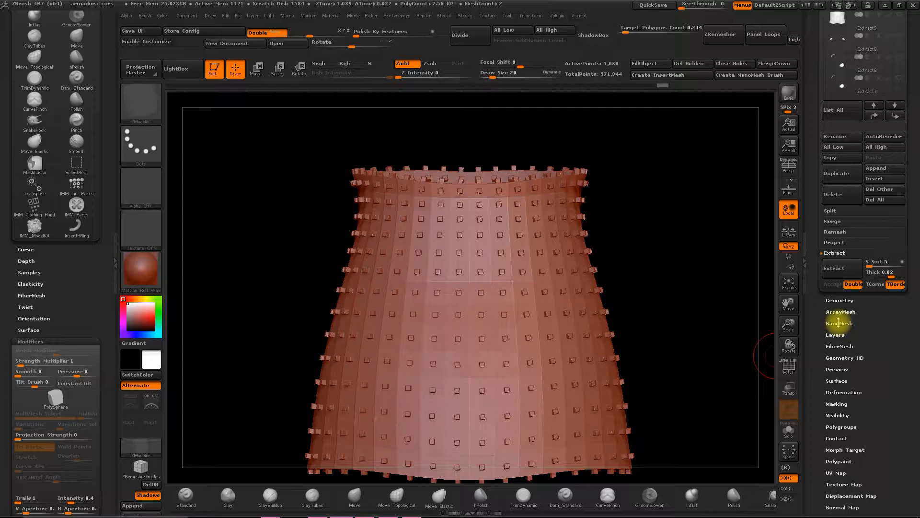
left_click(839, 323)
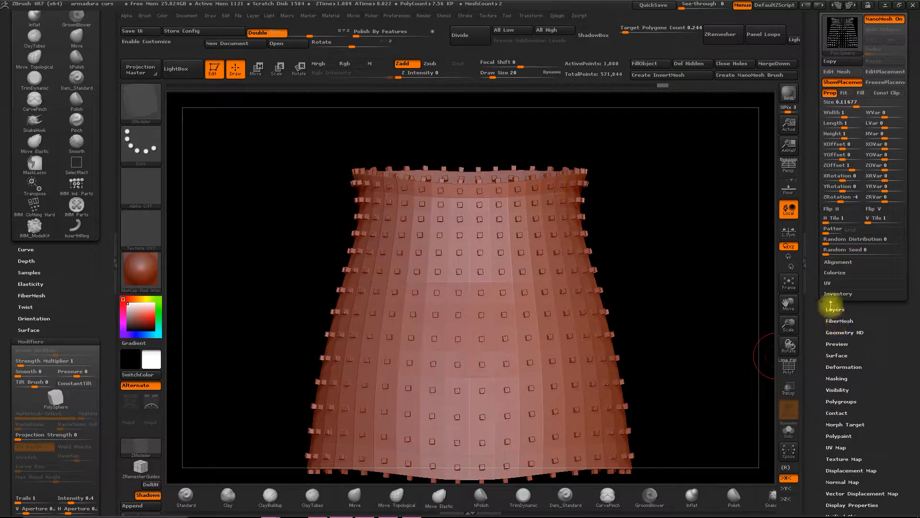
- Try different NanoMesh offsets and a Height of 0.05167 on the skirt, undoing the height change
left_click_drag(817, 143, 815, 181)
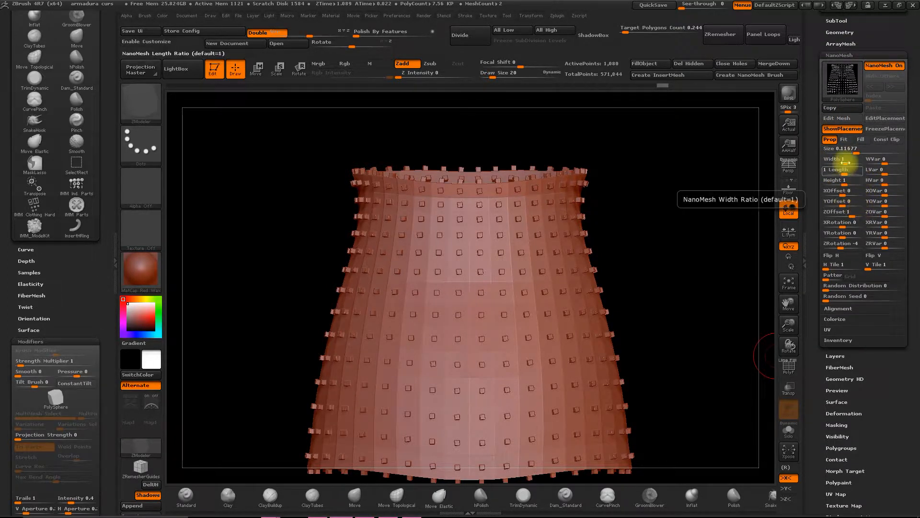
left_click_drag(856, 152, 850, 154)
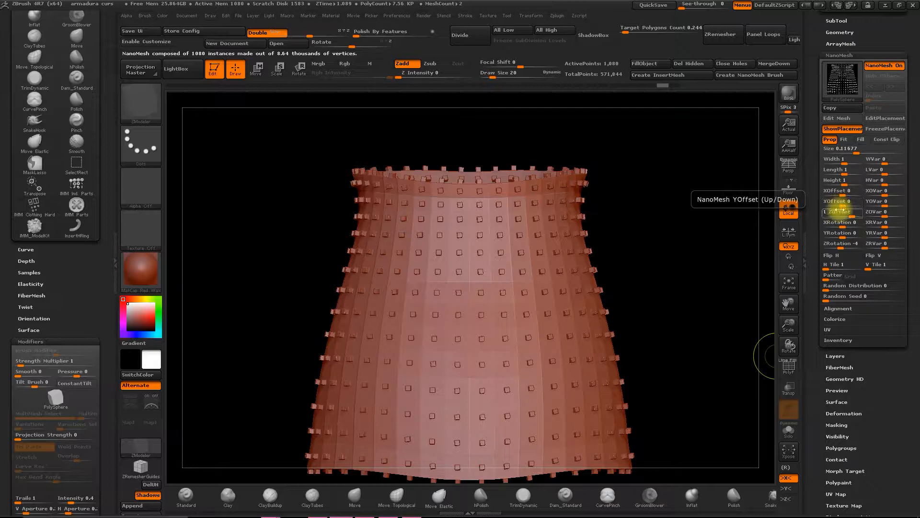
left_click_drag(840, 223, 840, 221)
key("ctrl+z")
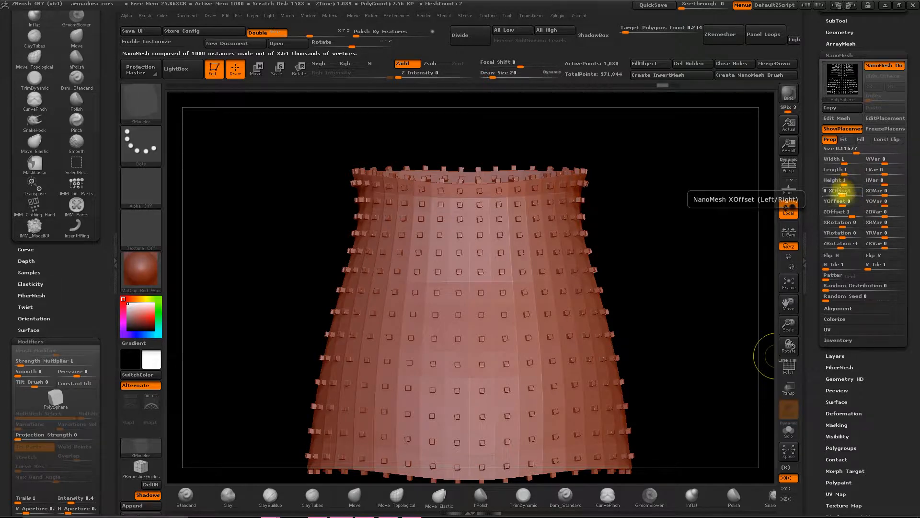
left_click_drag(843, 184, 837, 186)
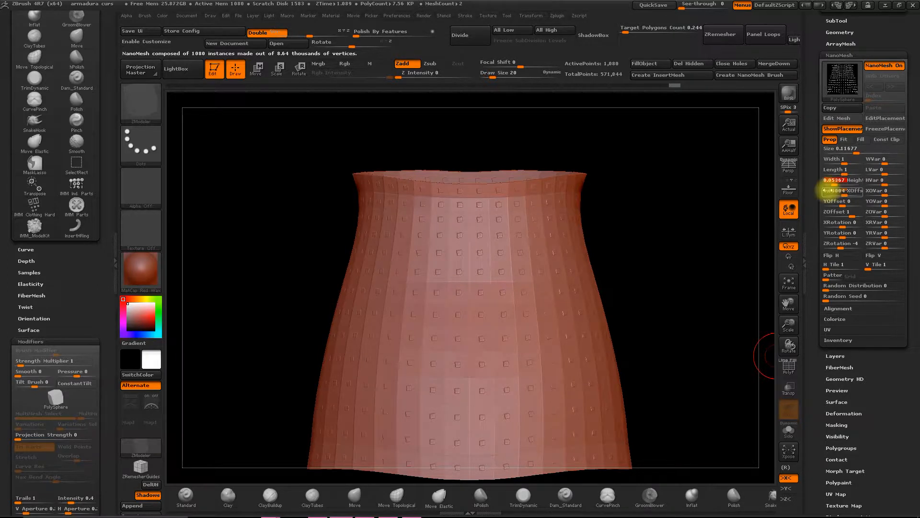
key("ctrl")
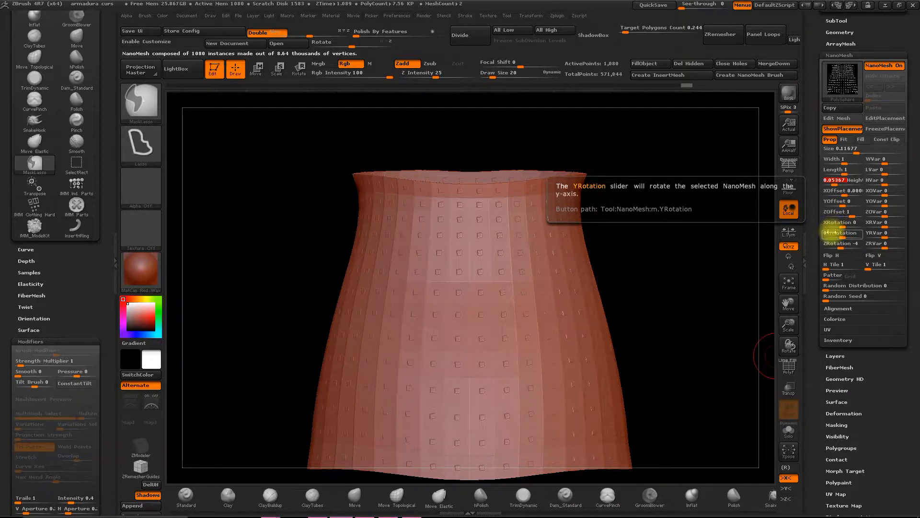
key("ctrl+z")
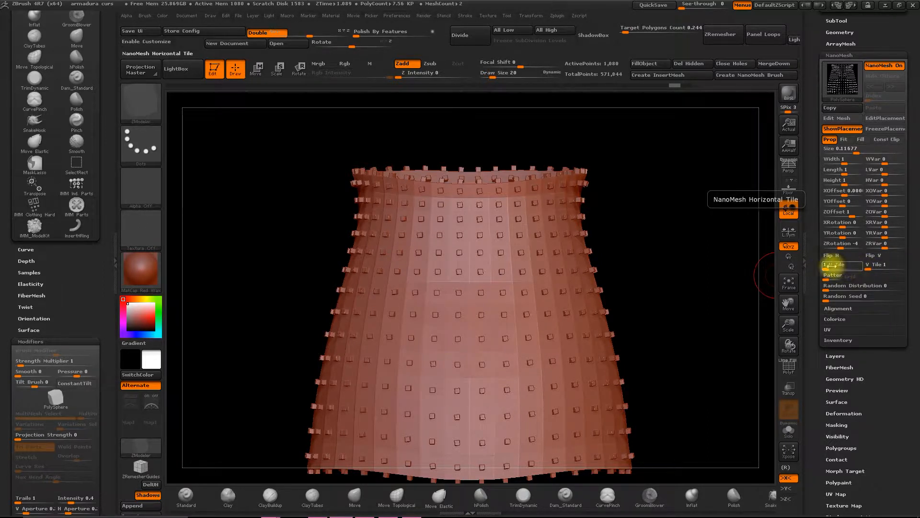
- Set the skirt's NanoMesh tiling to H Tile 21 and V Tile 13 and inspect the dense pattern
left_click_drag(830, 265, 795, 264)
left_click_drag(790, 325, 700, 405)
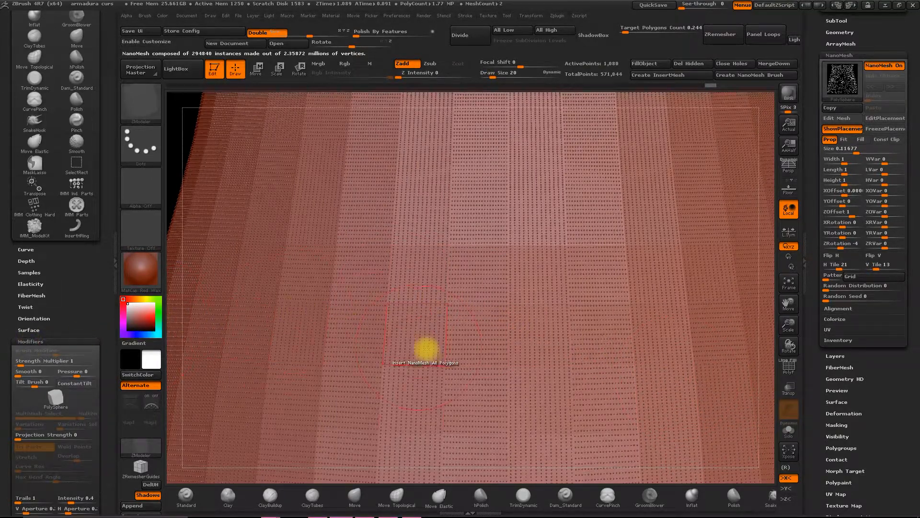
left_click_drag(788, 330, 632, 254)
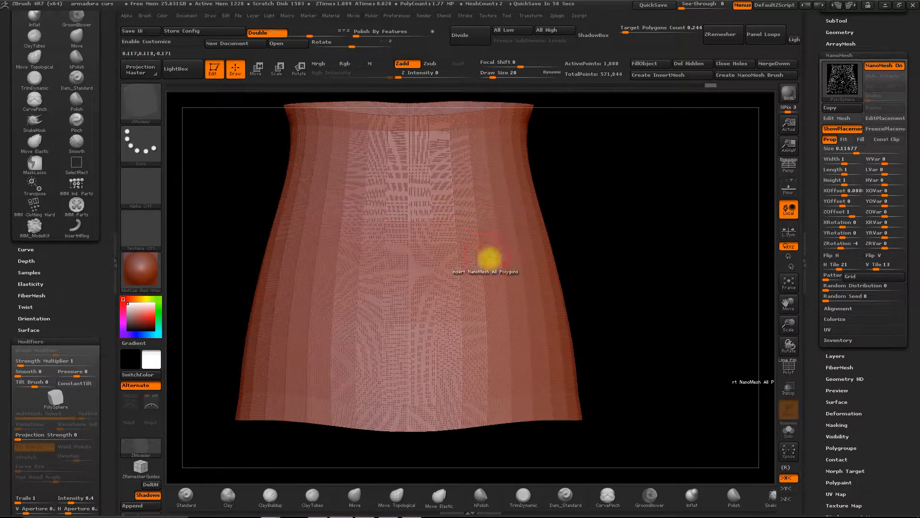
mouse_move(608, 263)
left_mouse_down()
mouse_move(753, 315)
mouse_move(738, 310)
left_mouse_up()
left_click_drag(641, 275, 646, 334, "alt")
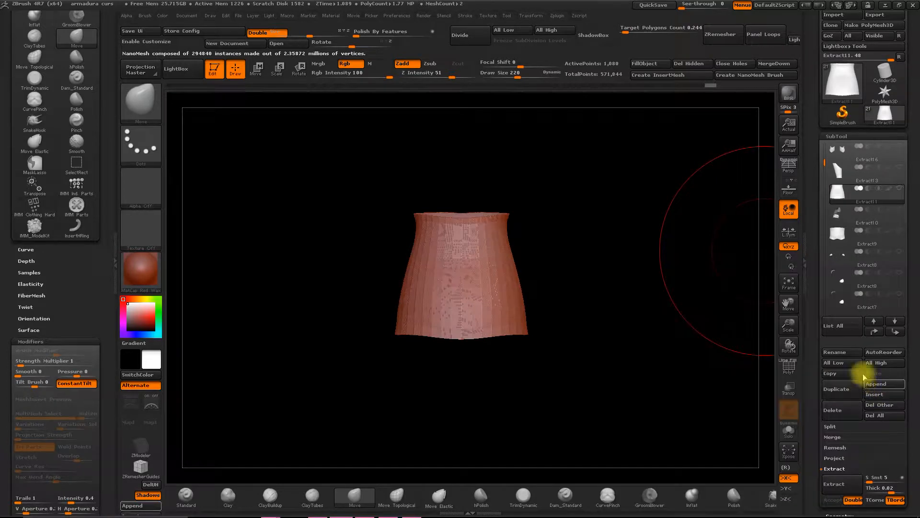
- Append a Ring3D subtool, select it and shrink it to a tiny ring with the Size deformation
left_click(875, 384)
left_click(764, 339)
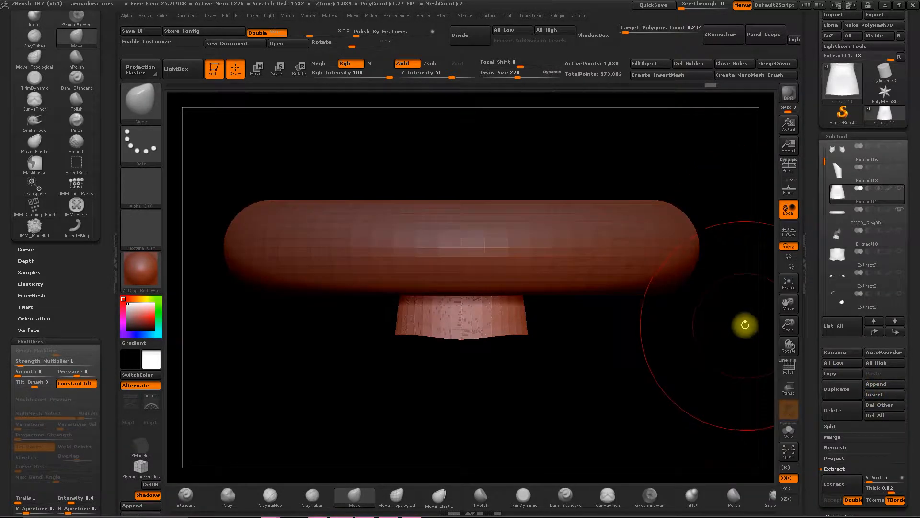
left_click(838, 211)
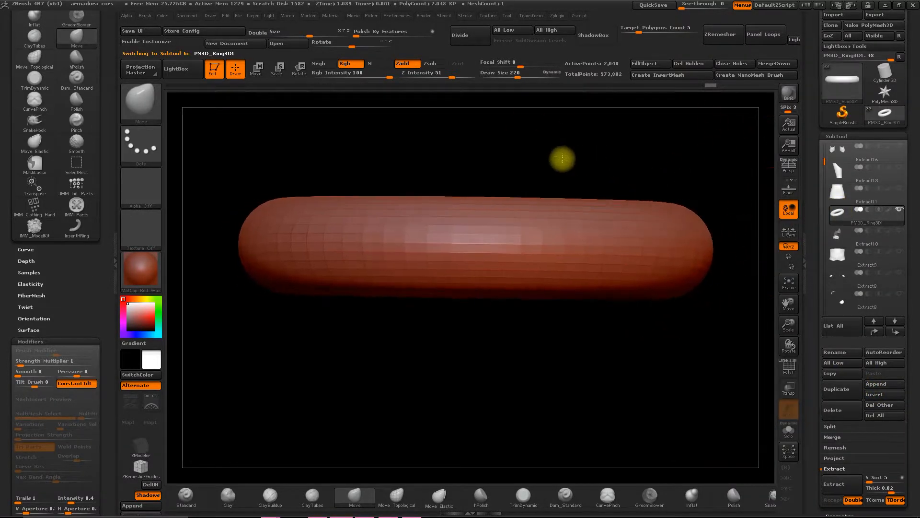
left_click_drag(310, 32, 254, 33)
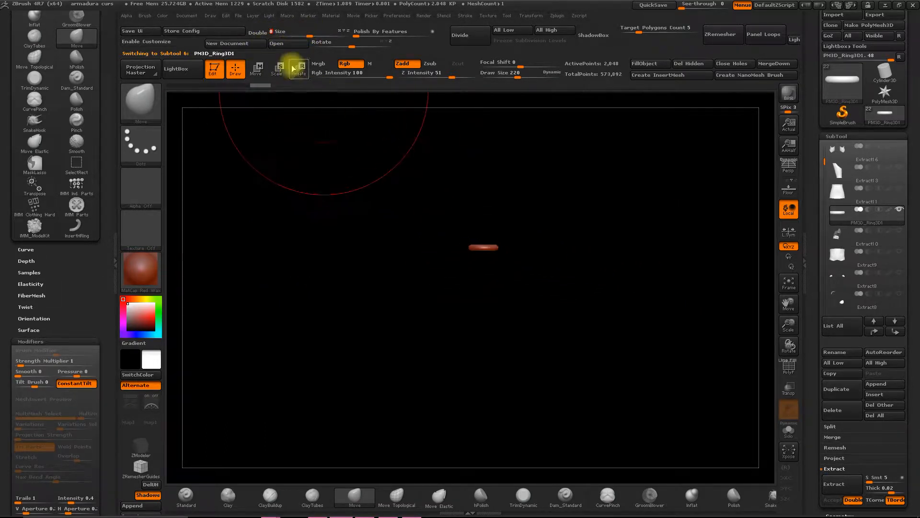
- Duplicate the small ring and move the copy sideways until it partly overlaps the original
left_click(838, 392)
left_click_drag(458, 230, 428, 203)
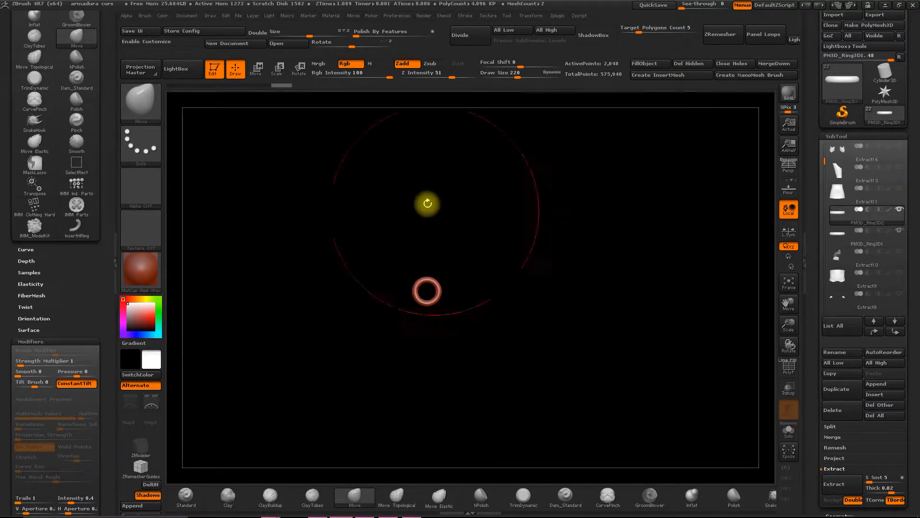
left_click(255, 68)
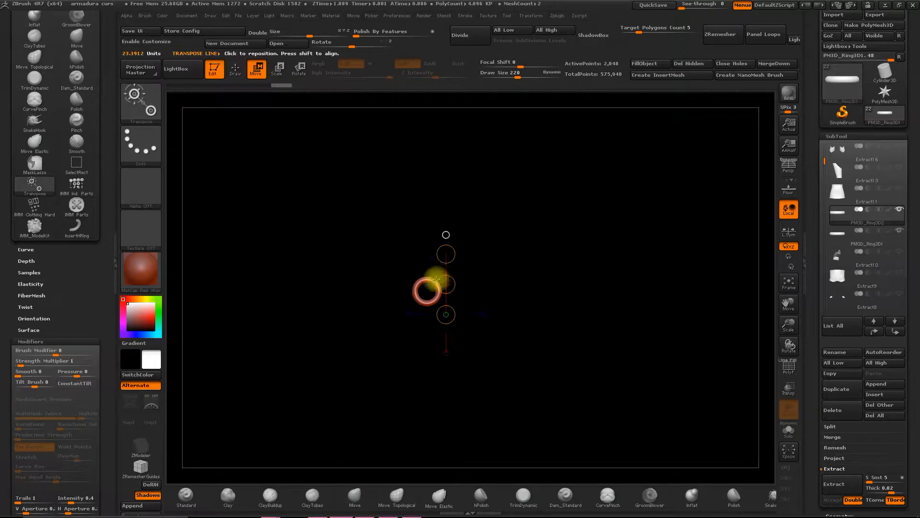
left_click_drag(438, 295, 482, 297, "shift")
left_click_drag(522, 272, 502, 265)
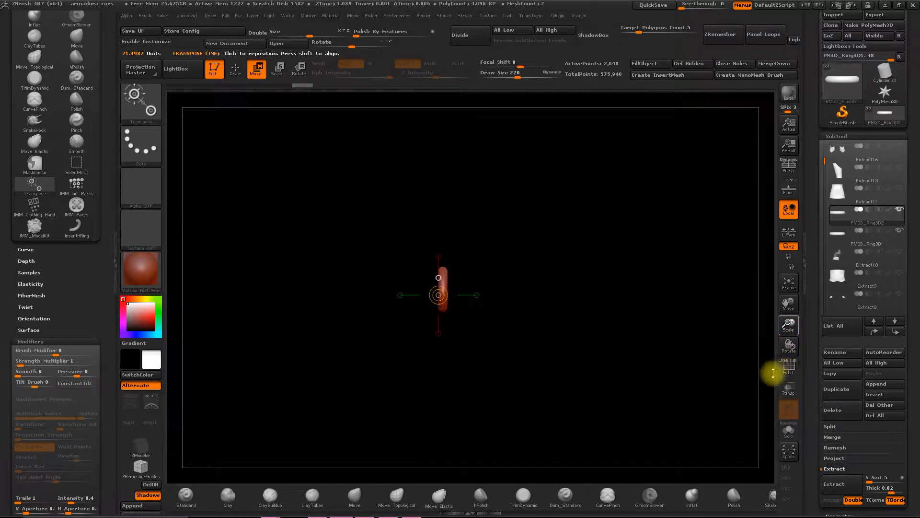
- Tilt the duplicated ring and the original ring in opposite directions so they cross like chain links
left_click_drag(746, 402, 743, 408)
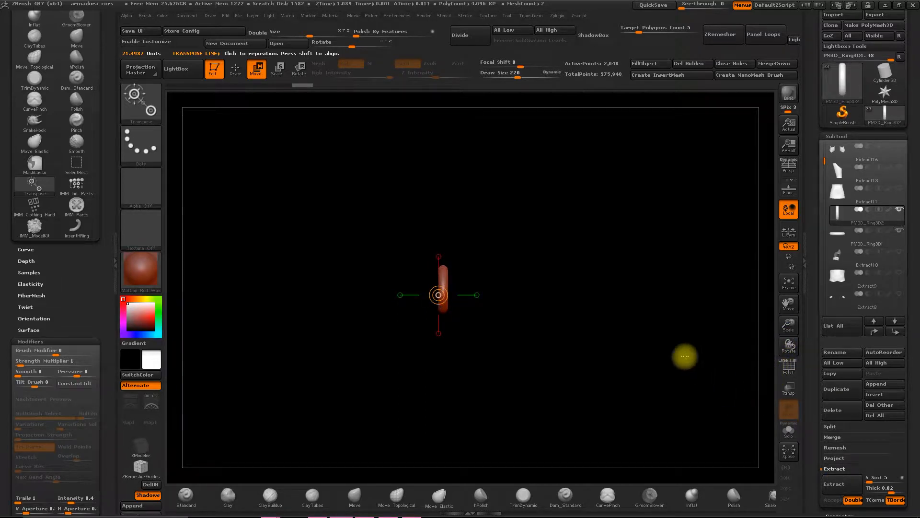
left_click_drag(566, 302, 542, 325, "alt")
left_click_drag(420, 332, 429, 269)
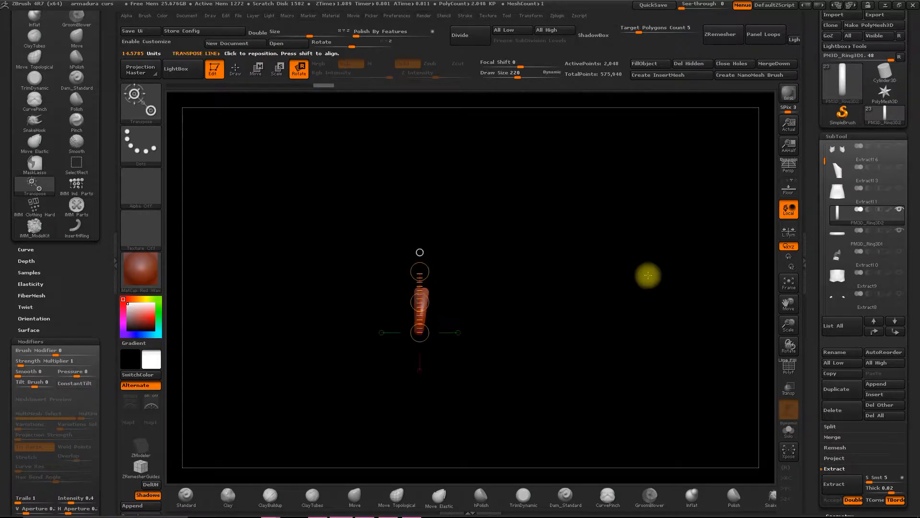
left_click(856, 234)
left_click(415, 267)
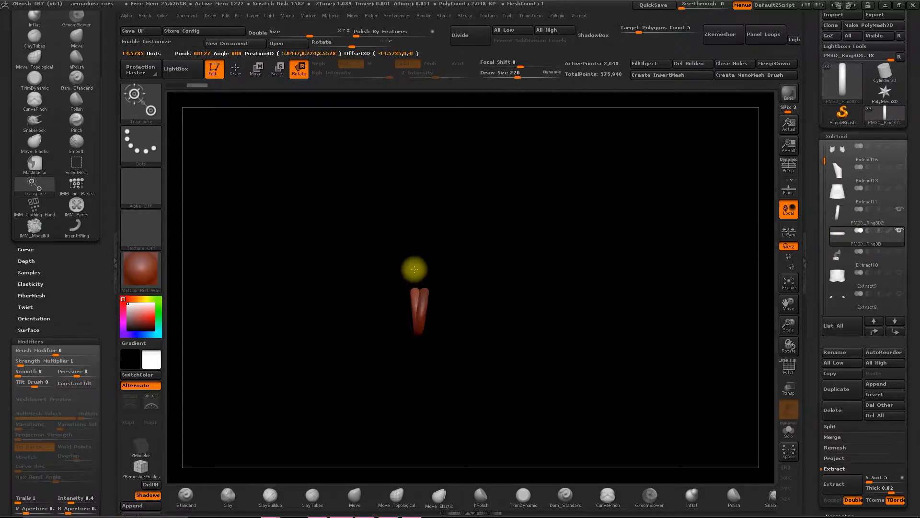
left_click_drag(412, 267, 472, 312)
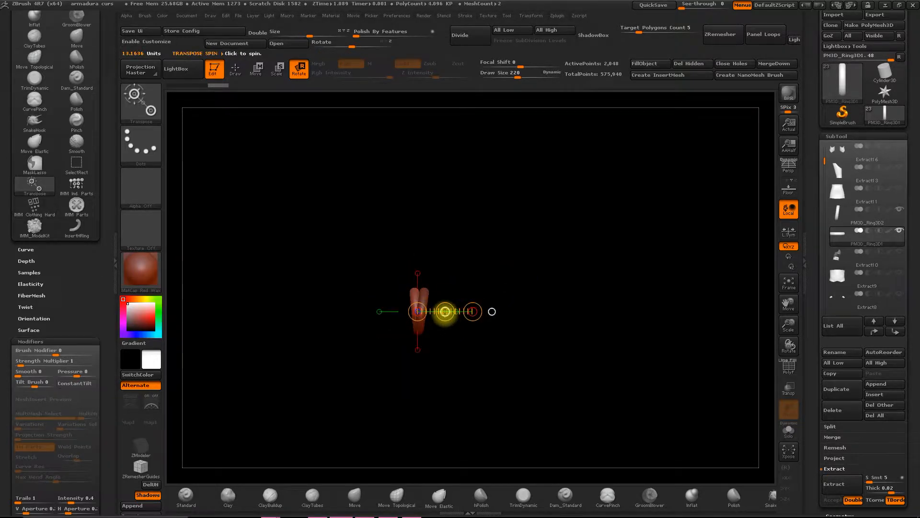
- Shift the original ring slightly so the two links interlock, and return to Draw mode
key("w")
left_click(442, 314)
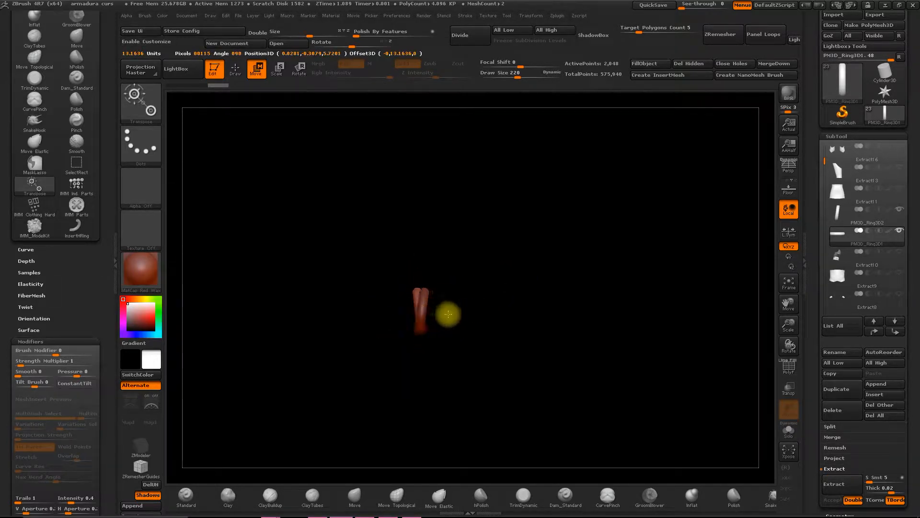
left_click_drag(449, 314, 515, 279)
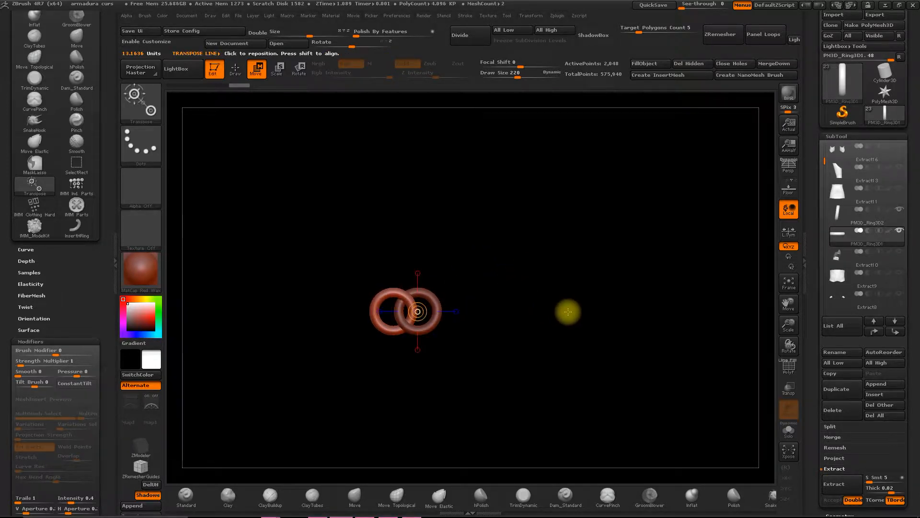
left_click(236, 69)
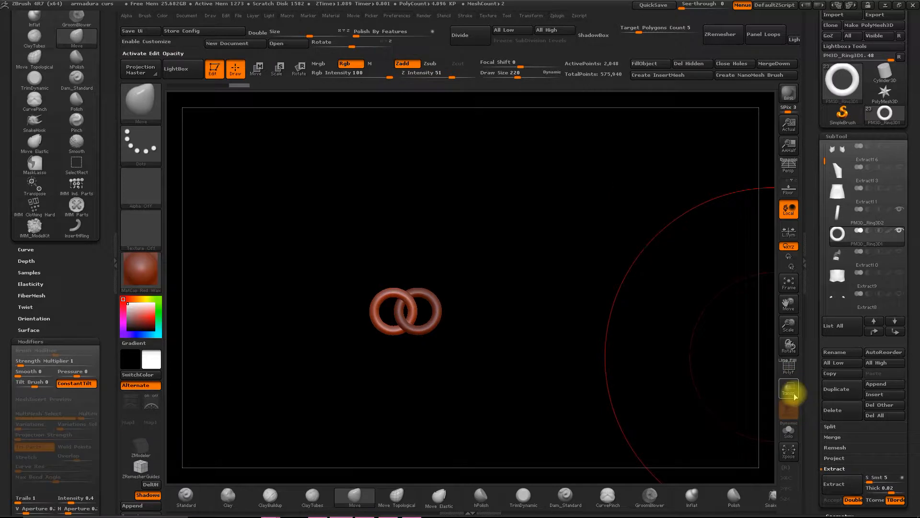
left_click(832, 437)
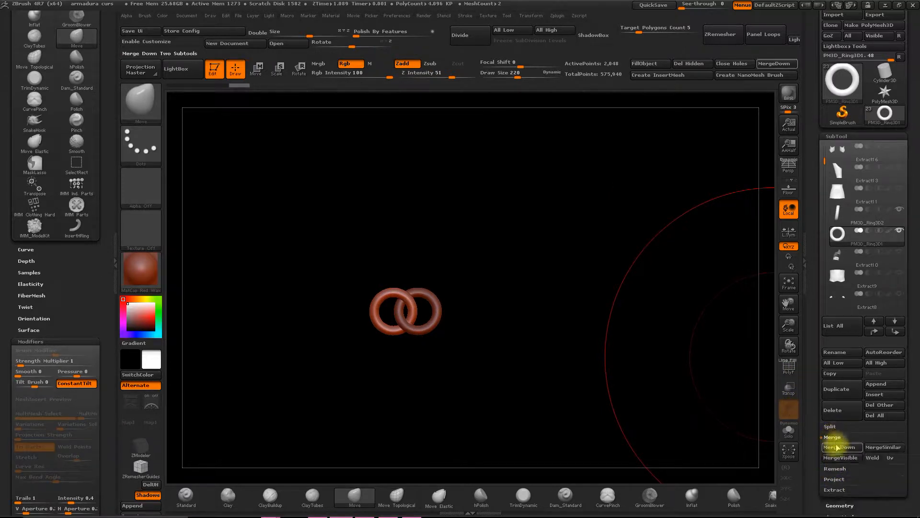
left_click(831, 449)
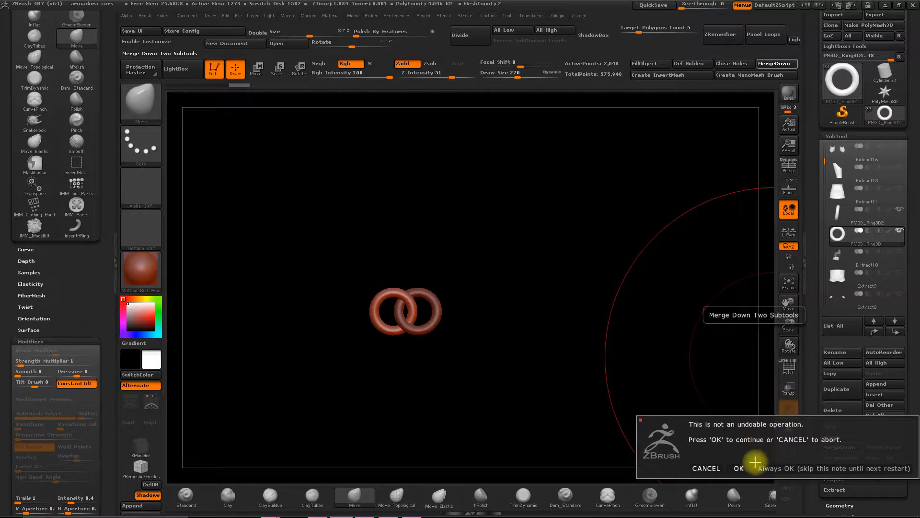
left_click(706, 468)
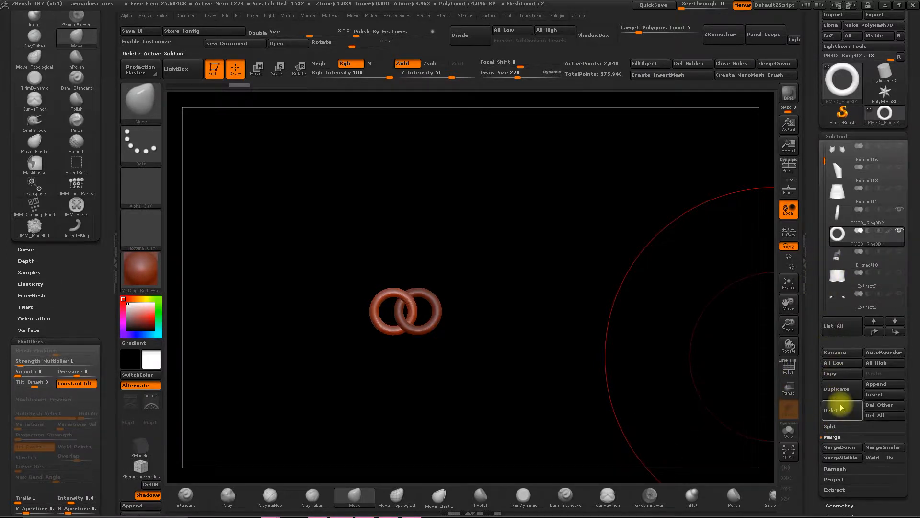
- Move the subtool PM3D_Ring3D1 up to the first place in the subtool list
left_click(835, 232)
left_click(874, 331)
left_click(874, 331)
left_click(874, 331)
left_click(874, 331)
left_click(874, 331)
left_click(874, 331)
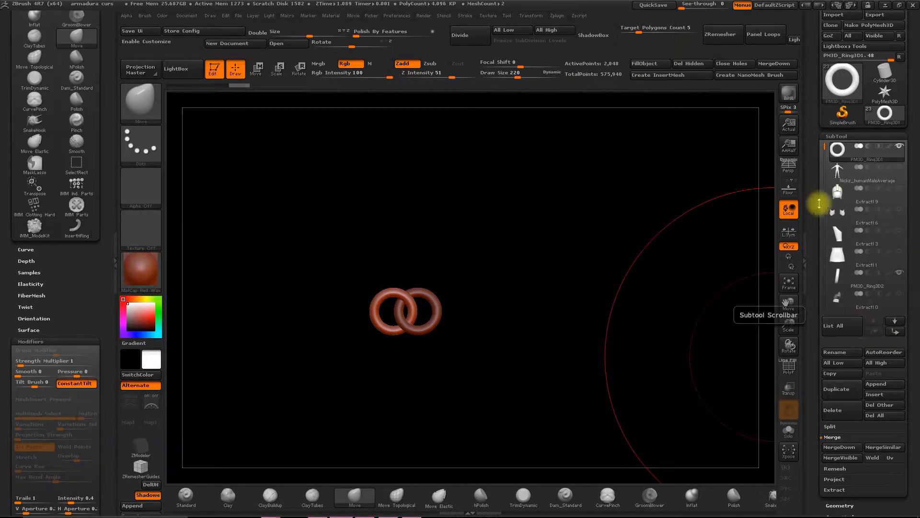
left_click_drag(823, 150, 832, 134)
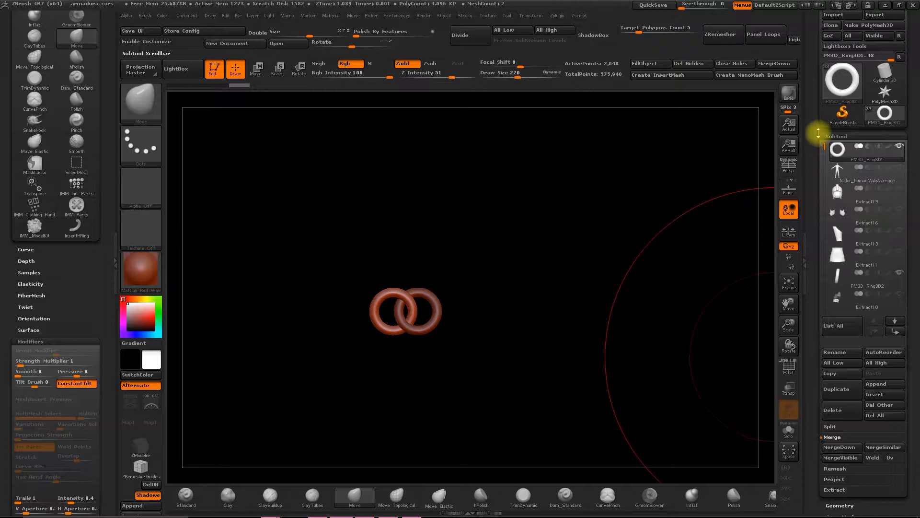
- Select the subtool PM3D_Ring3D2 and move it up the list to directly below PM3D_Ring3D1
left_click(837, 192)
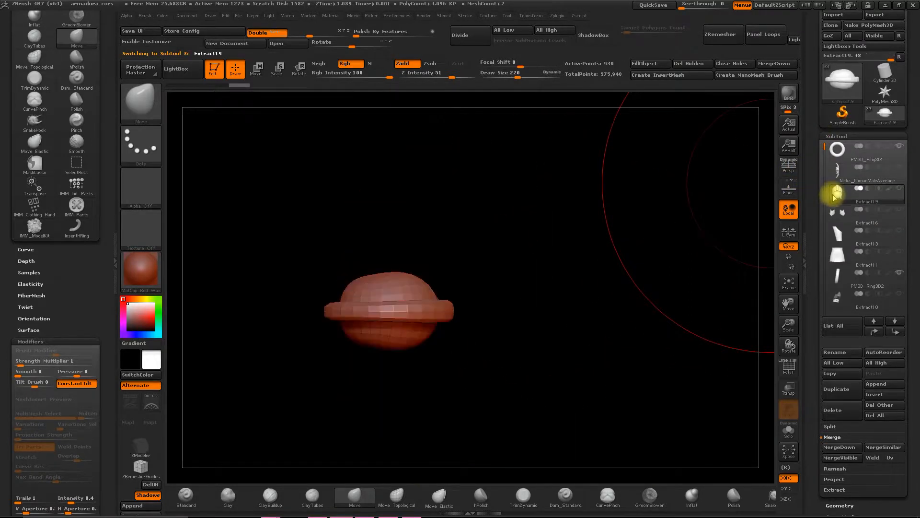
left_click(837, 211)
left_click(836, 237)
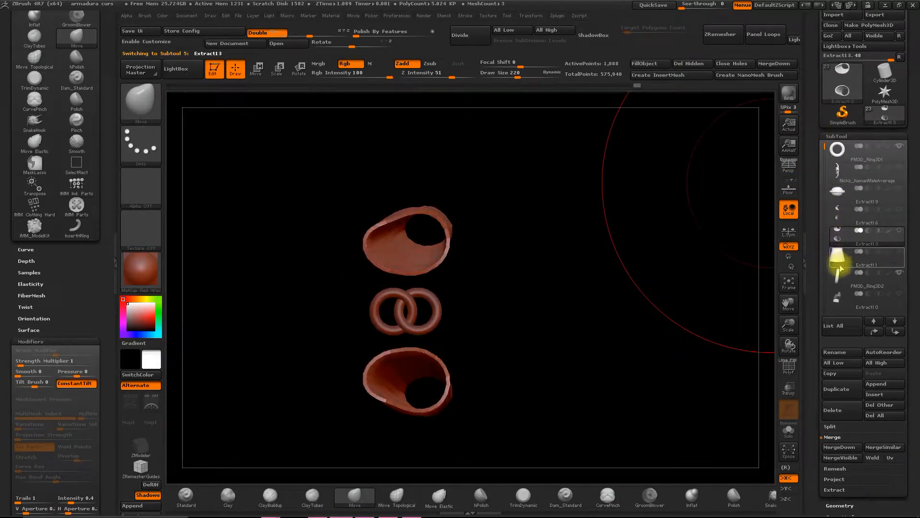
left_click(839, 270)
left_click(898, 147)
left_click(899, 146)
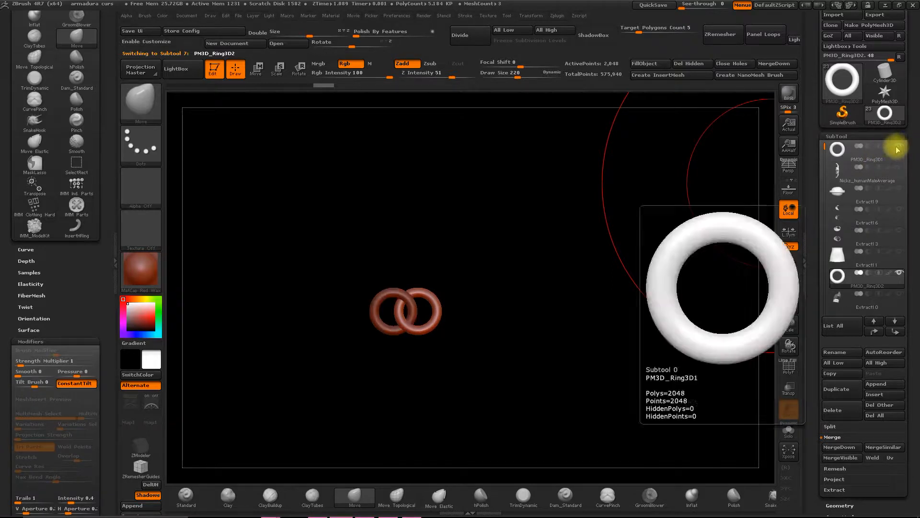
mouse_move(822, 146)
left_mouse_down()
mouse_move(818, 267)
mouse_move(822, 144)
left_mouse_up()
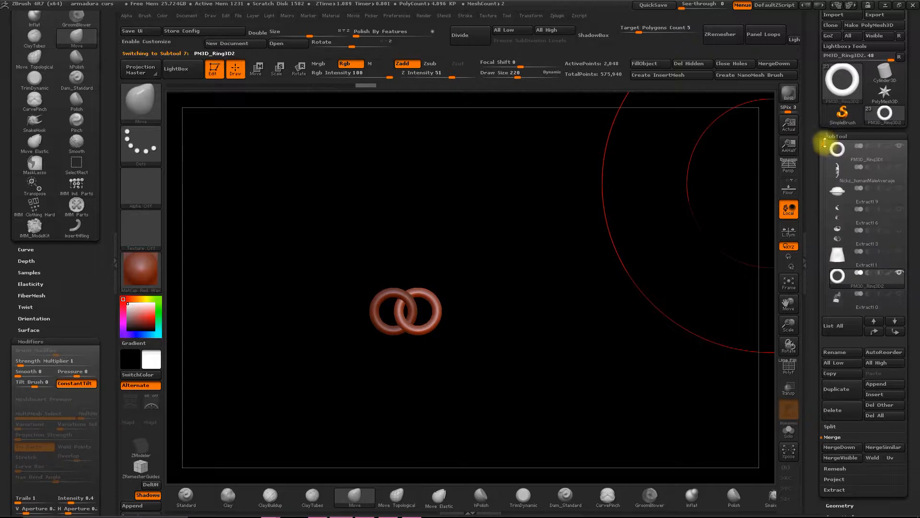
left_click(875, 332)
left_click(875, 331)
left_click(875, 331)
left_click(875, 332)
left_click(875, 332)
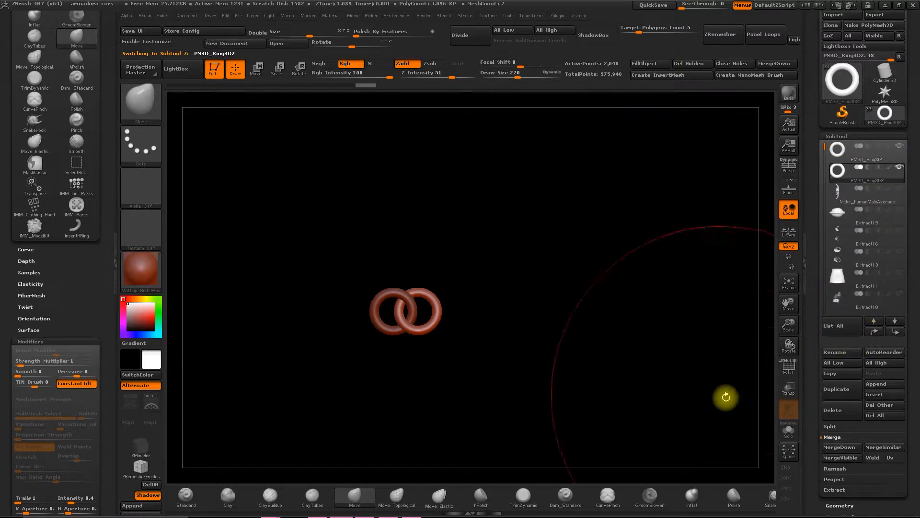
- Merge PM3D_Ring3D1 down with PM3D_Ring3D2 into a single chain-link subtool and view it edge-on
left_click(838, 149)
left_click(839, 447)
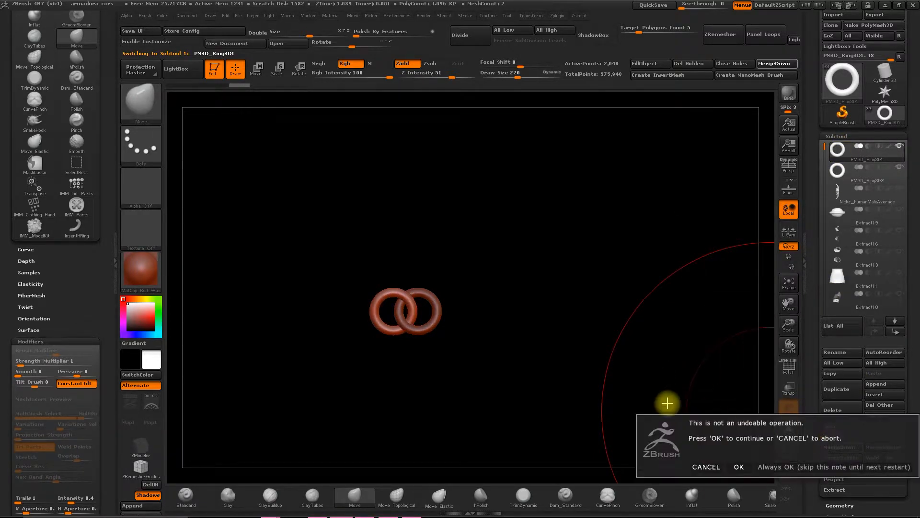
left_click(738, 466)
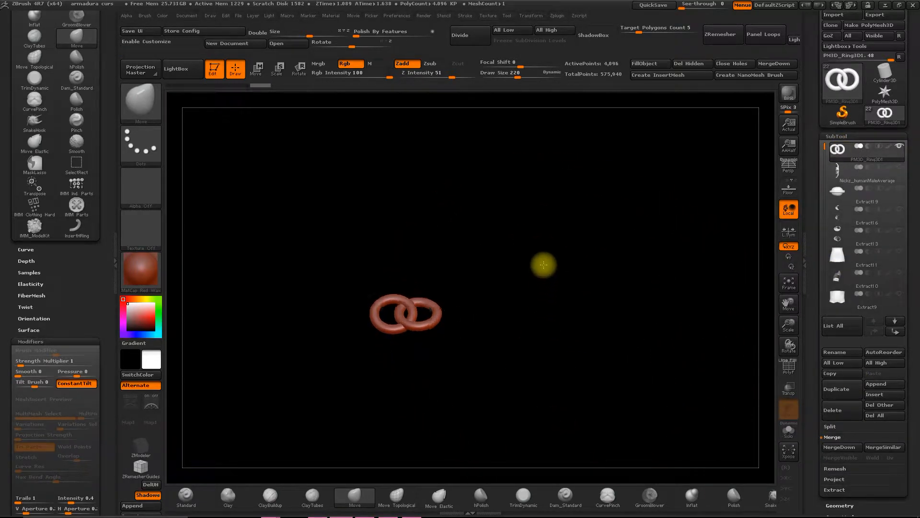
left_click_drag(476, 296, 503, 205)
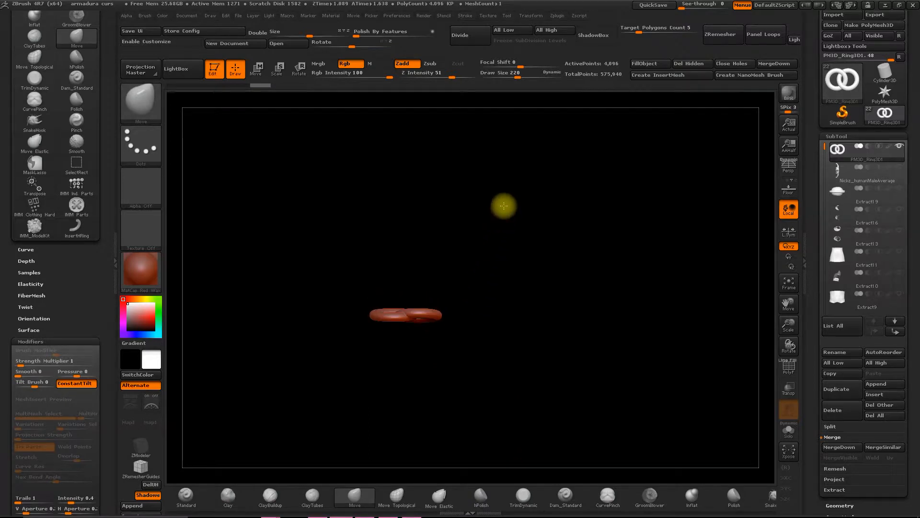
- Show all the subtools again and rotate the chain link upright so its two rings stack vertically in the front view
left_click(899, 149)
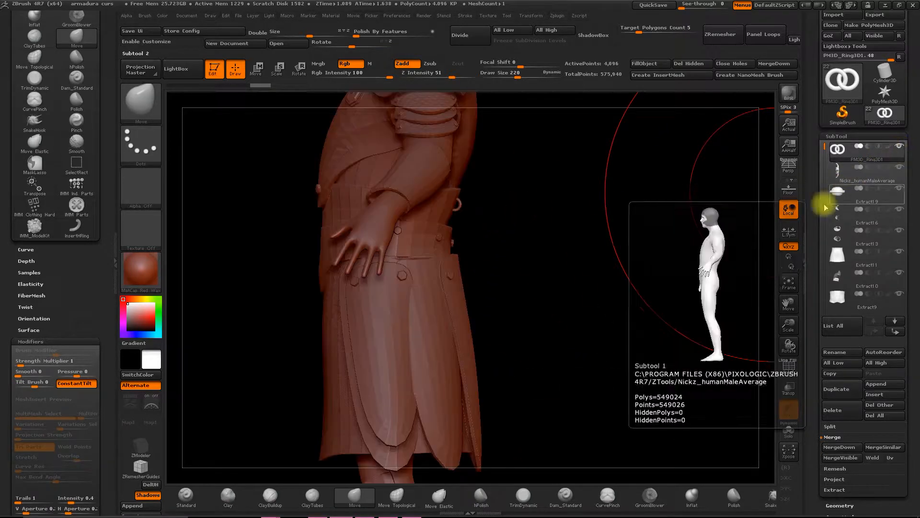
left_click(257, 68)
left_click_drag(406, 273, 538, 284, "shift")
left_click_drag(476, 274, 333, 259, "shift")
mouse_move(268, 315)
left_mouse_down()
mouse_move(263, 242)
mouse_move(195, 309)
left_mouse_up()
key("r")
left_click_drag(208, 237, 243, 236)
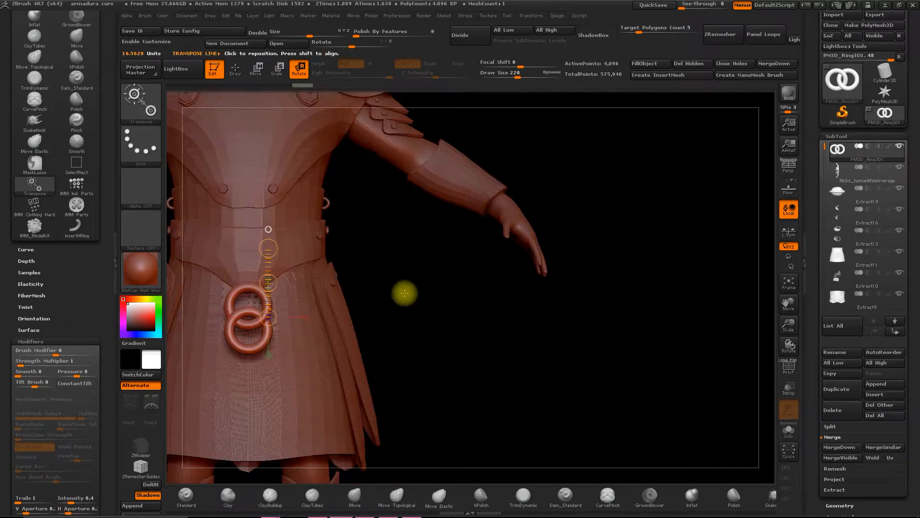
left_click_drag(434, 302, 509, 314, "alt")
left_click_drag(318, 363, 319, 280)
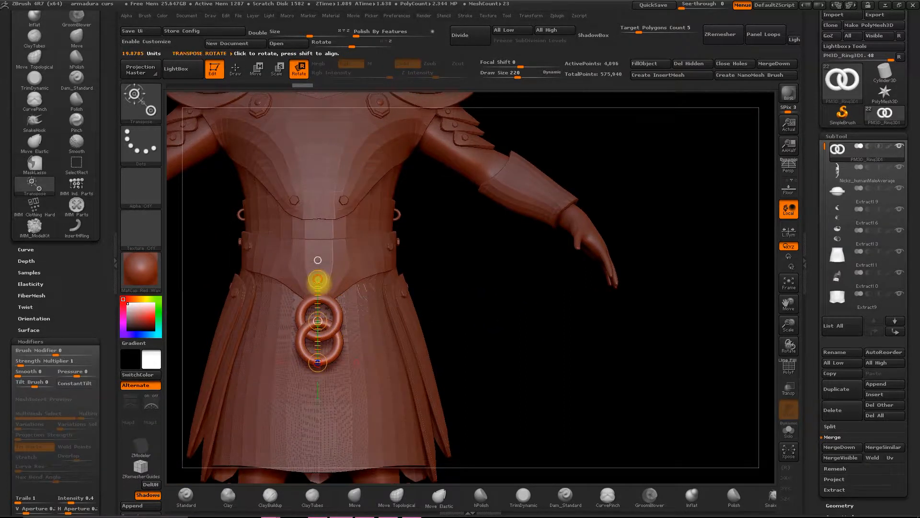
mouse_move(472, 311)
left_mouse_down("alt")
mouse_move(536, 309)
mouse_move(528, 308)
left_mouse_up("alt")
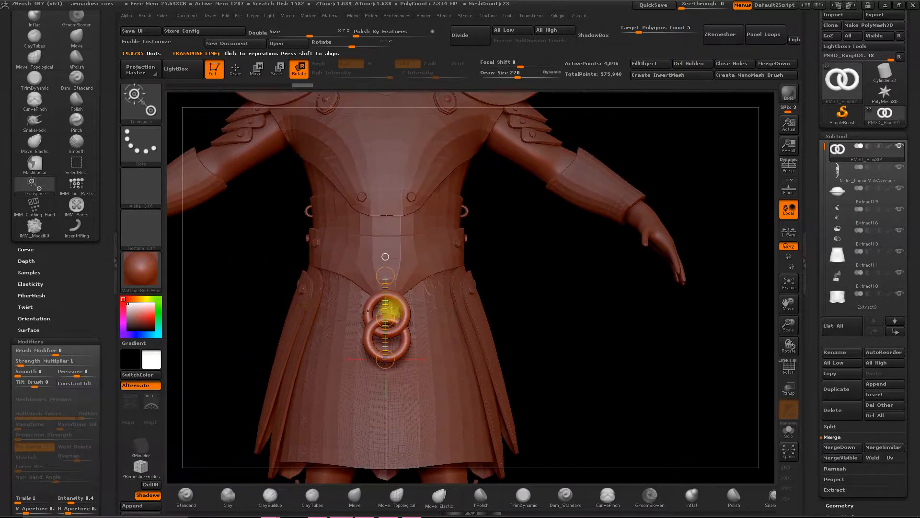
left_click(239, 72)
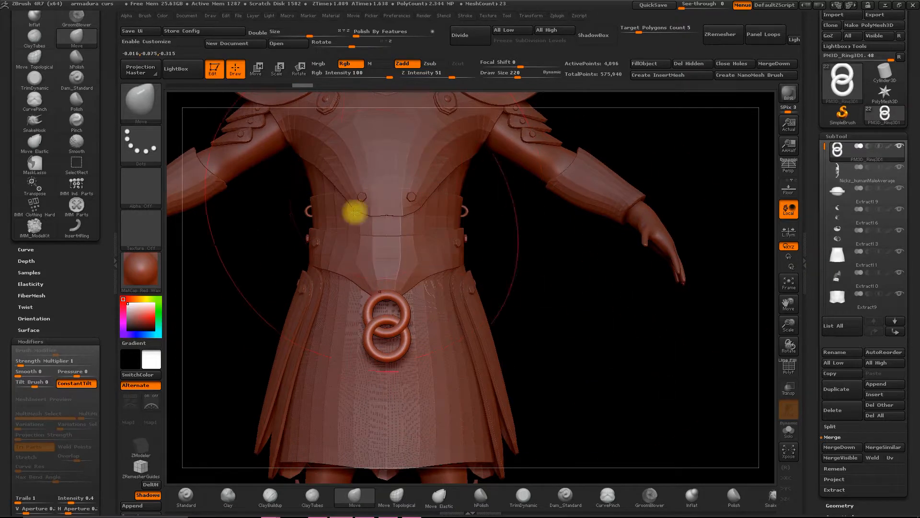
- Create a new InsertMesh brush from the upright chain link instead of appending it to an existing brush
left_click(141, 98)
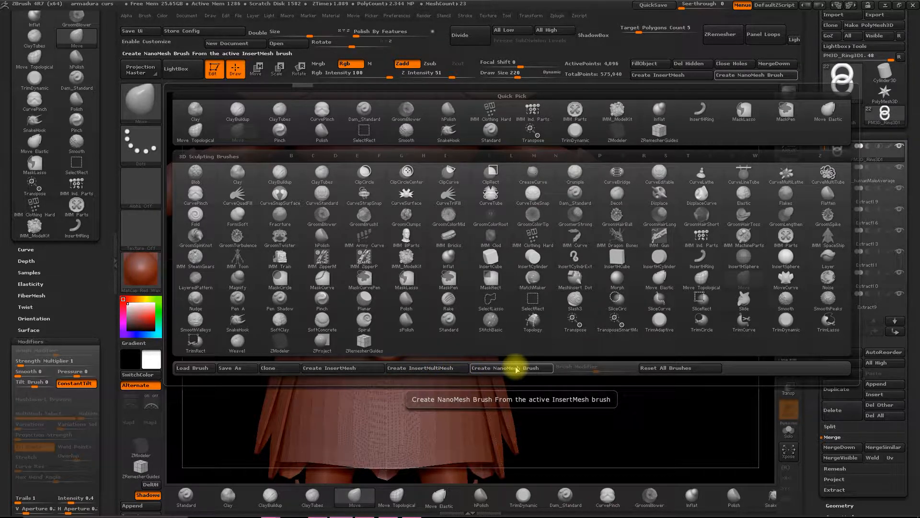
left_click(374, 368)
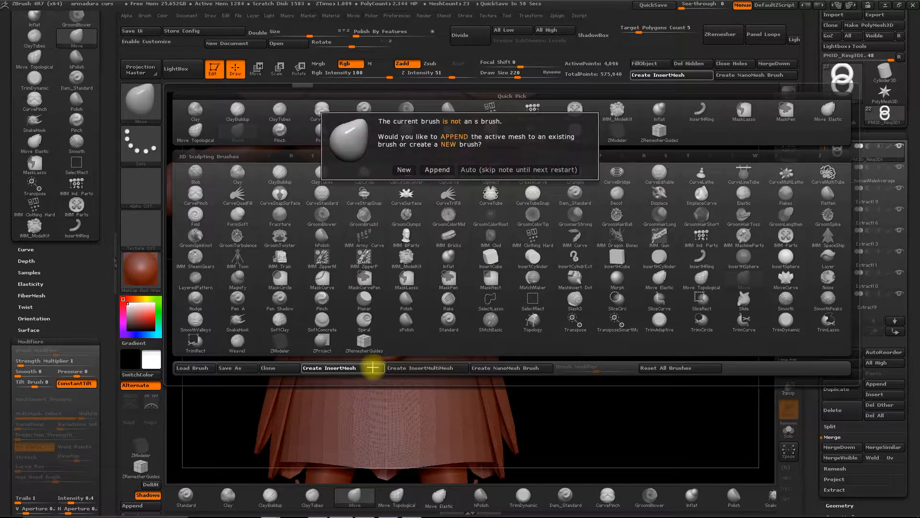
left_click(403, 169)
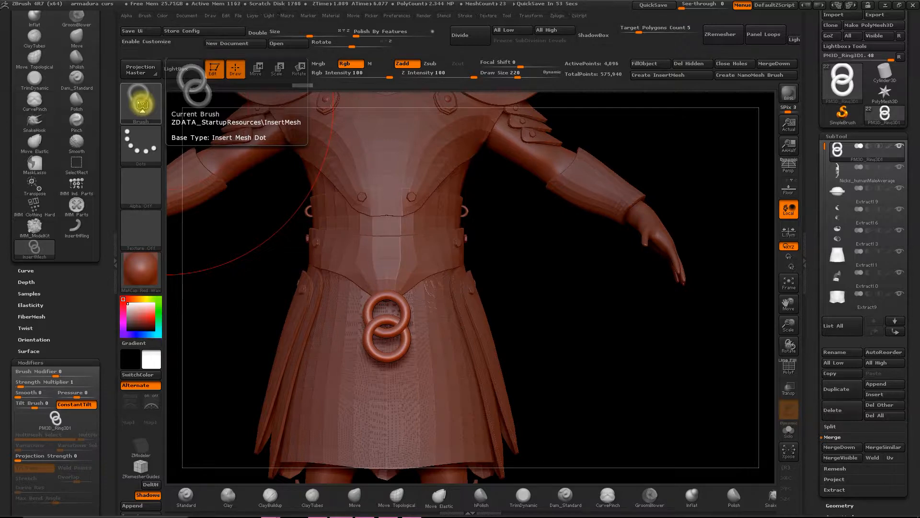
left_click(143, 106)
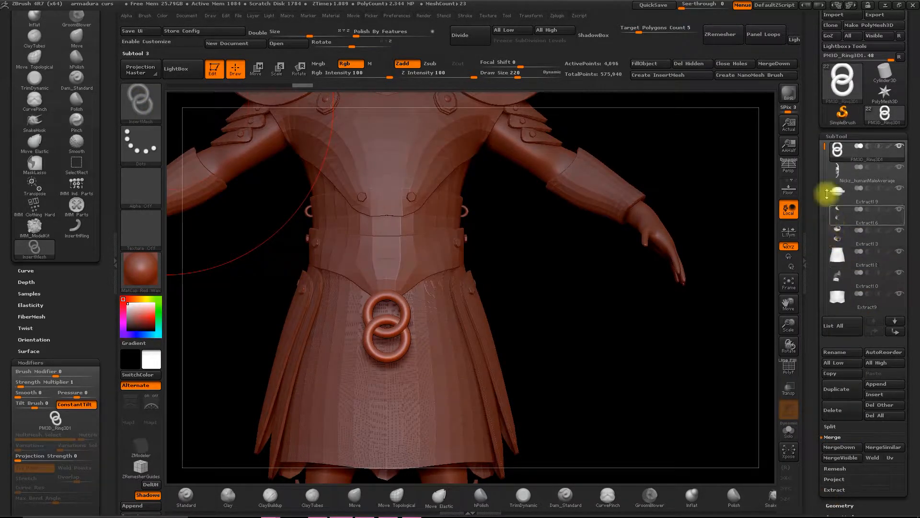
- Try the new InsertMesh brush by placing a chain link on the chest of subtool Extract4_5, and undo it
left_click_drag(826, 194, 832, 247)
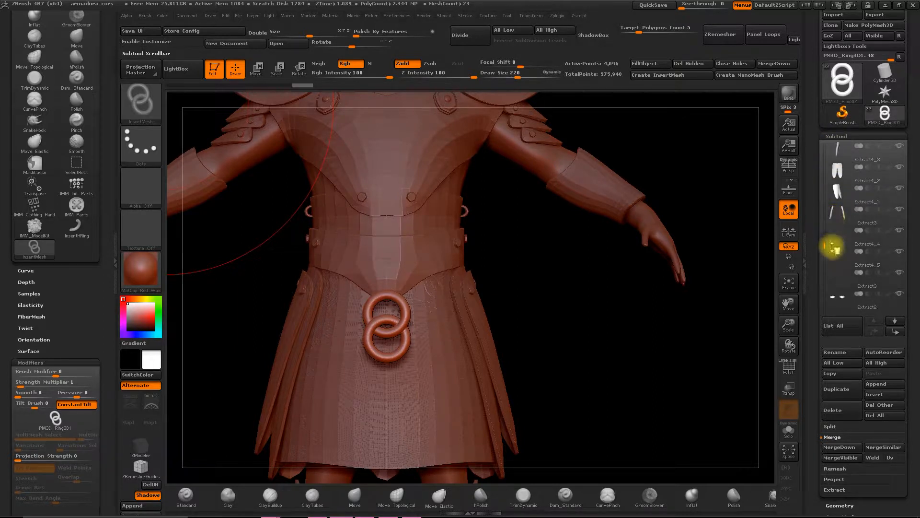
left_click(841, 257)
left_click_drag(694, 162, 680, 285, "alt")
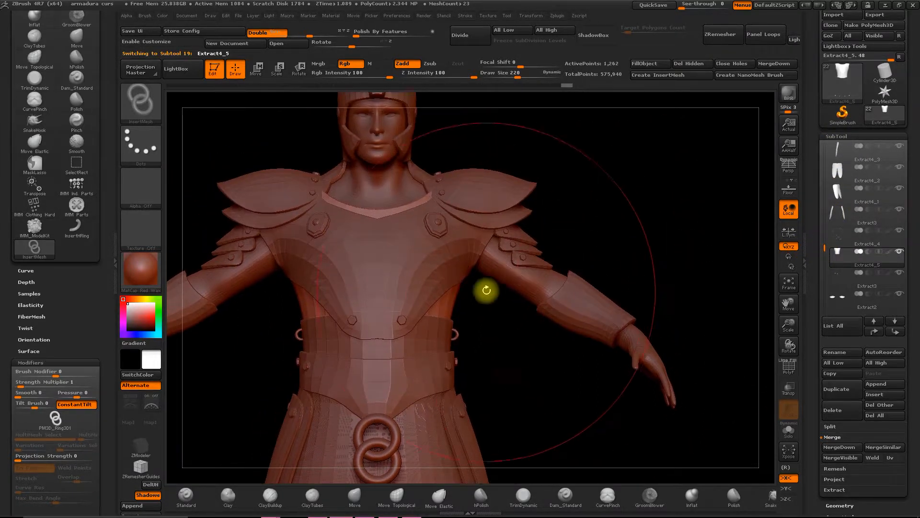
left_click_drag(435, 282, 425, 294)
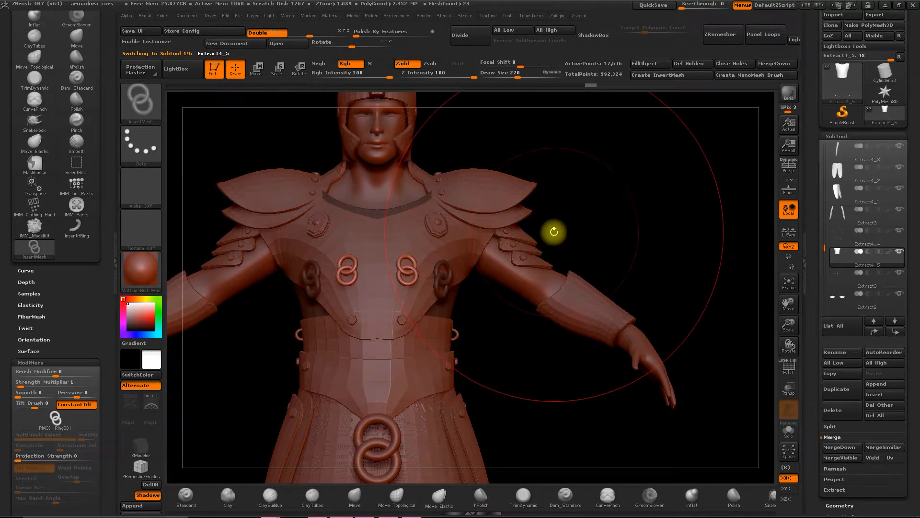
key("ctrl")
key("ctrl+z")
left_click_drag(647, 253, 638, 207, "alt")
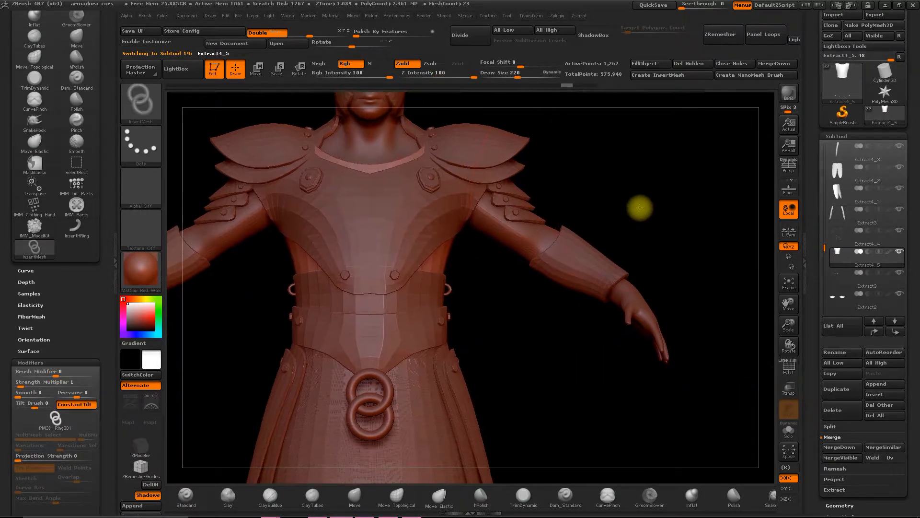
- Reselect the subtool PM3D_Ring3D1 and create a NanoMesh brush from the chain link
left_click_drag(824, 238, 815, 143)
left_click(836, 149)
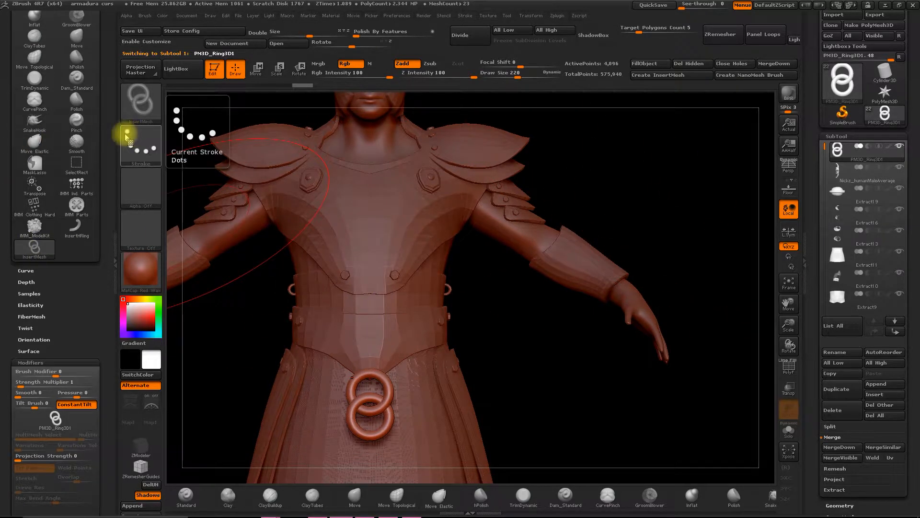
left_click(136, 116)
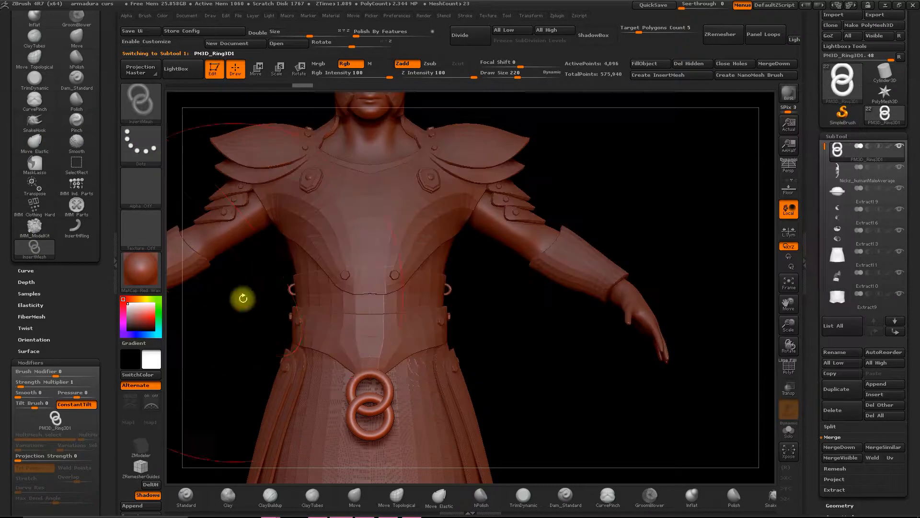
left_click(146, 106)
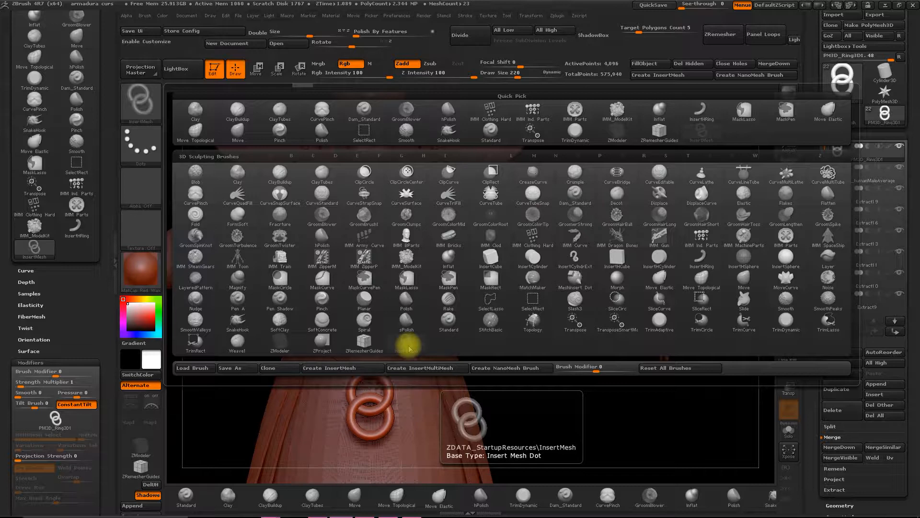
left_click(482, 368)
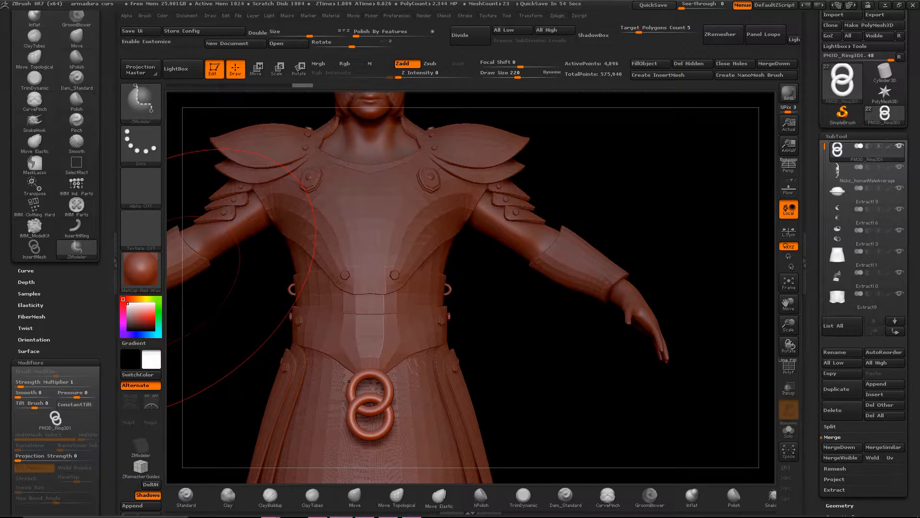
- Cover the waist subtool Extract9 with the chain link, using ZModeler's Insert NanoMesh action on All Polygons
left_click_drag(824, 147, 822, 163)
left_click(834, 229)
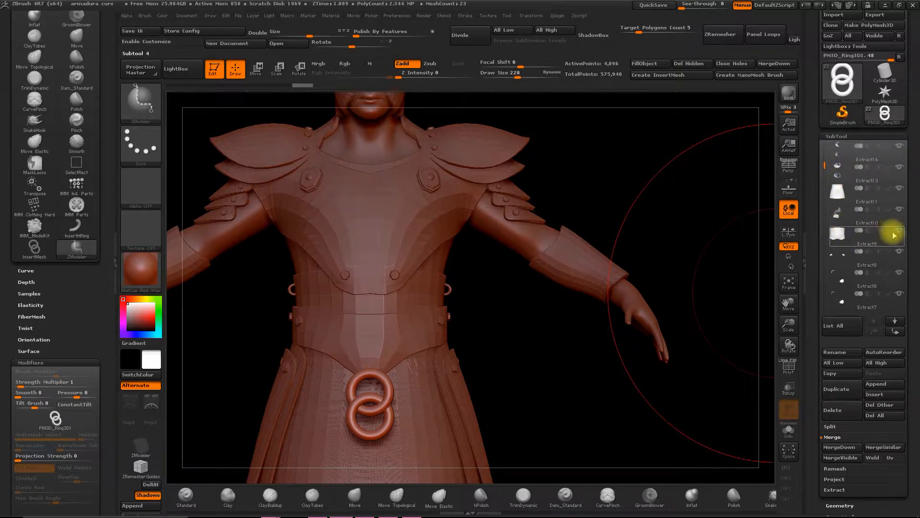
left_click(824, 236)
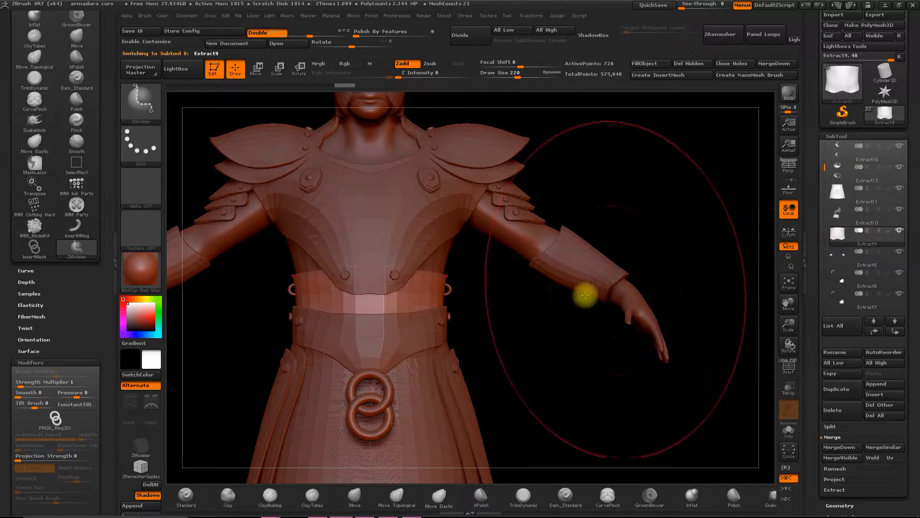
left_click(414, 300)
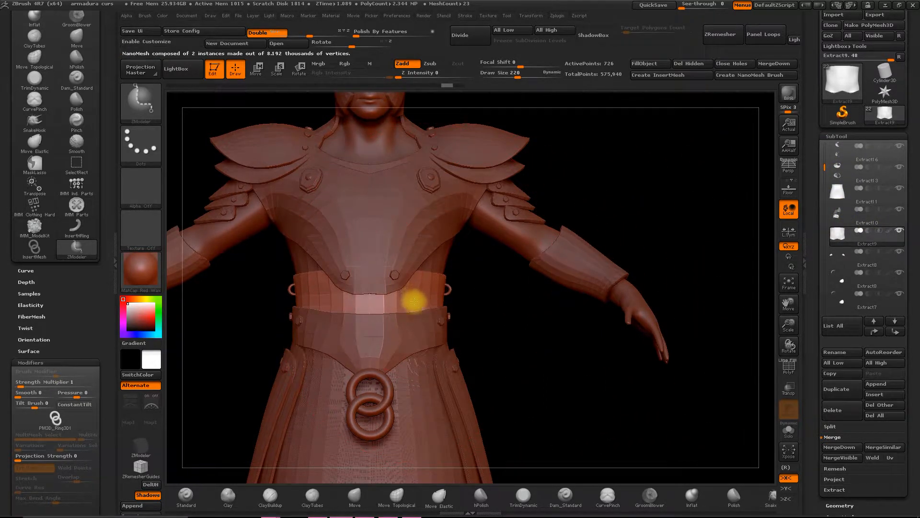
key("ctrl+z")
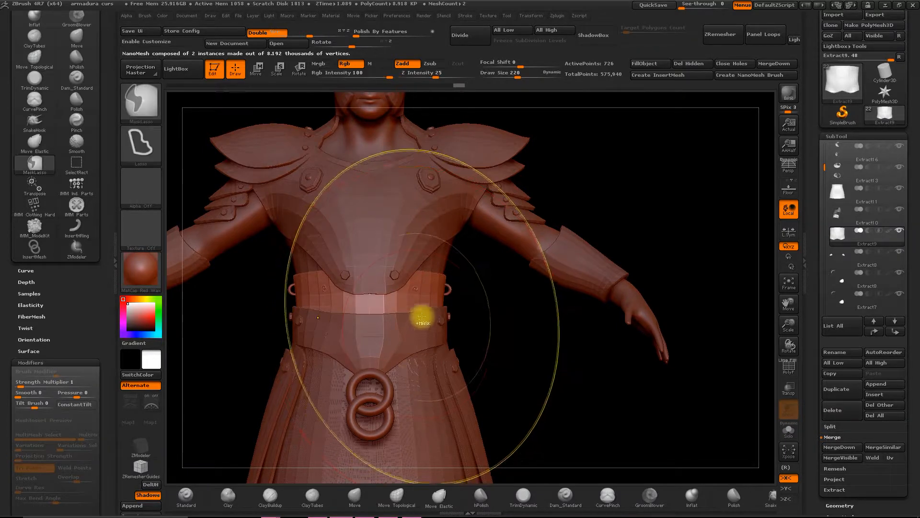
key("space")
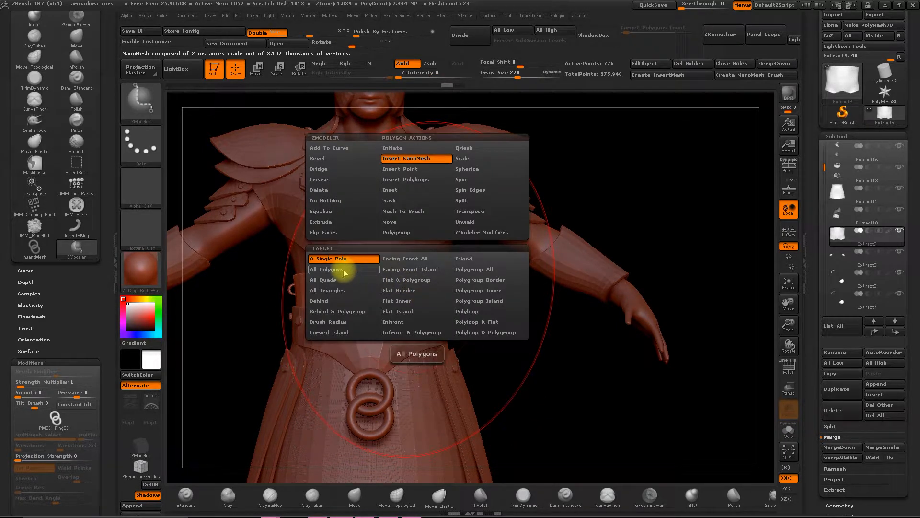
left_click(342, 271)
left_click(415, 301)
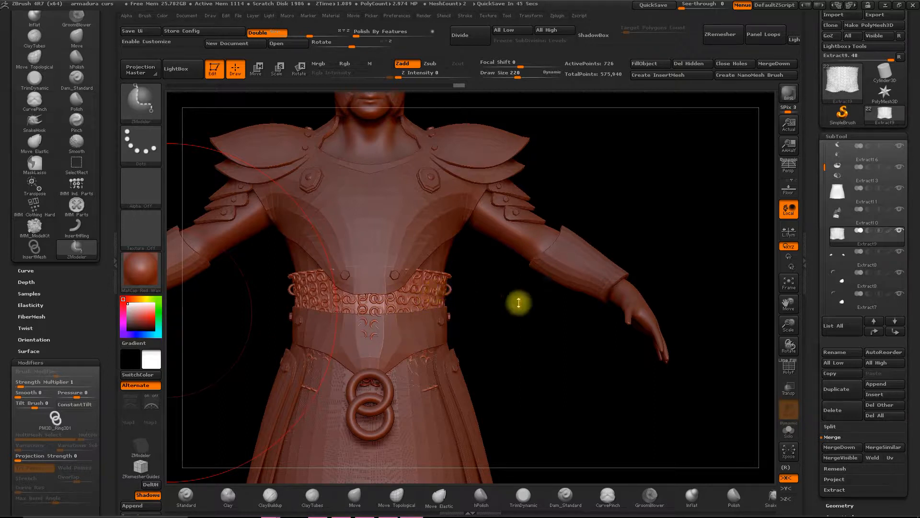
- Compare the Fit and Fill options for the waist NanoMesh, and set it to Prop with Const enabled
left_click_drag(815, 364, 820, 295)
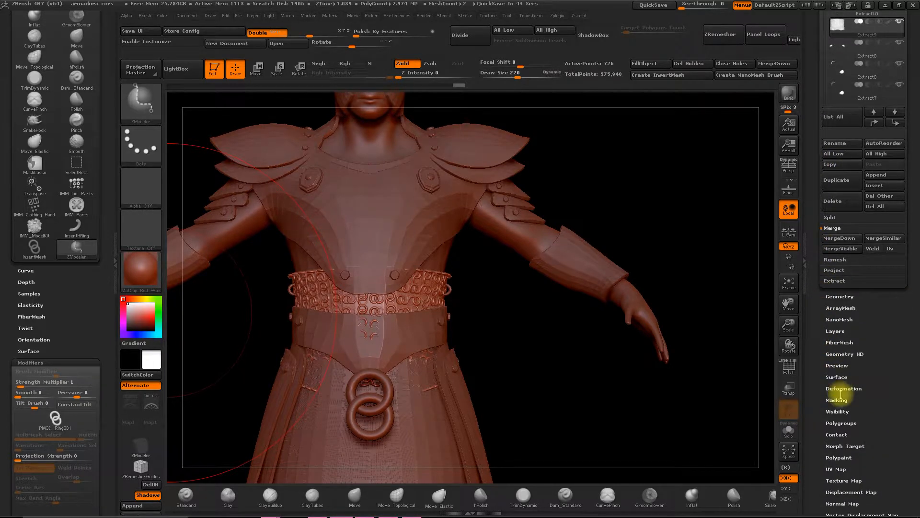
left_click_drag(818, 394, 823, 379)
left_click_drag(820, 300, 818, 279)
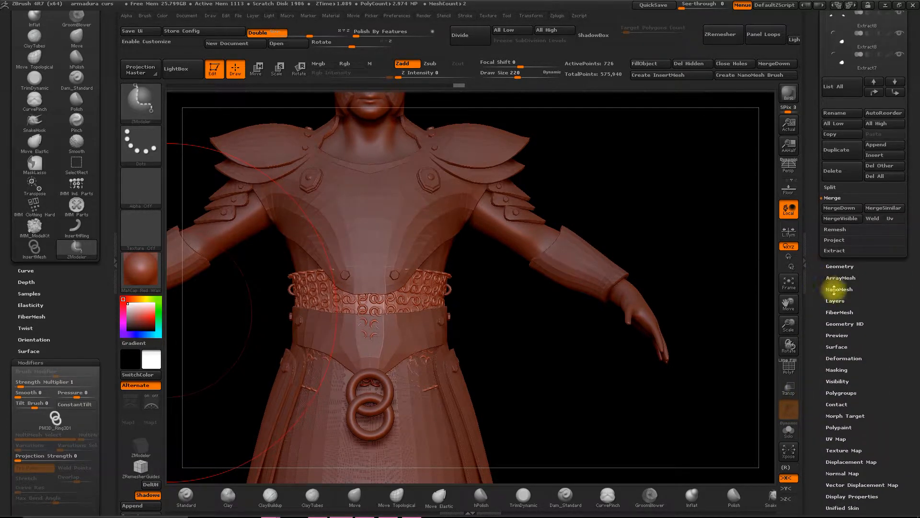
left_click(834, 289)
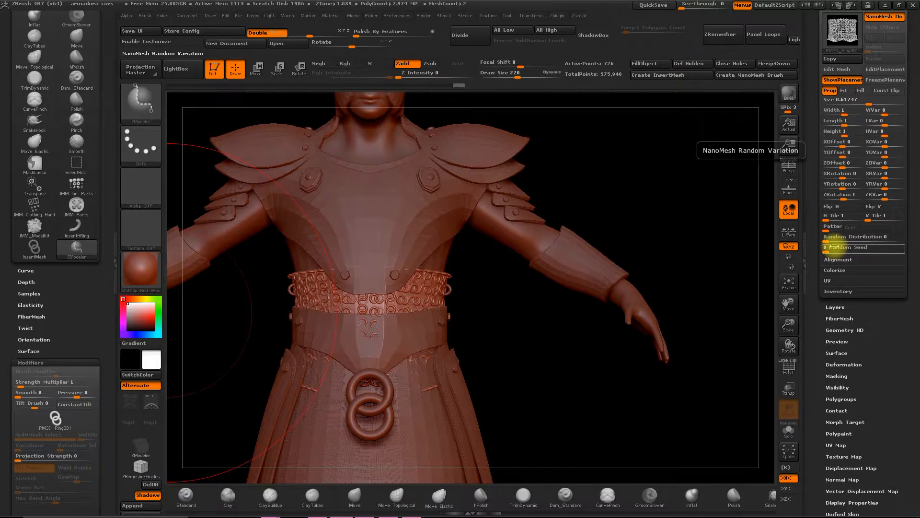
left_click(844, 91)
left_click(860, 90)
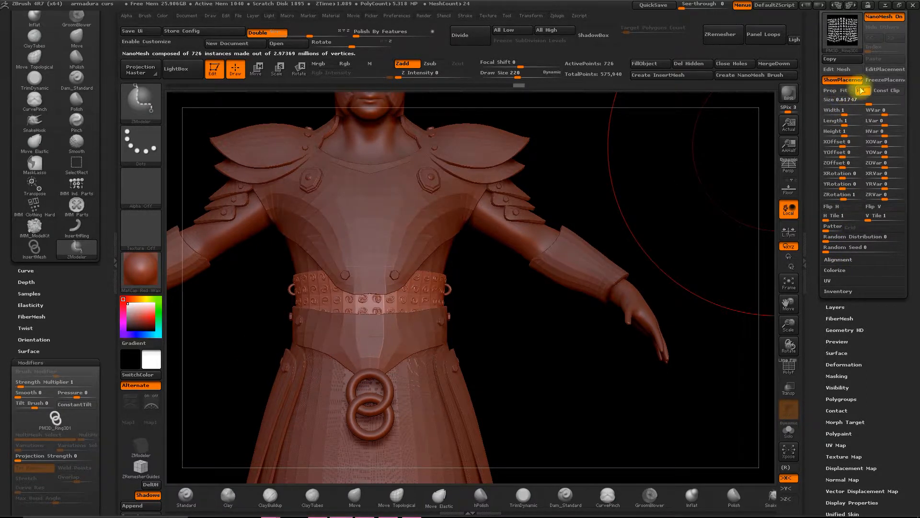
left_click(880, 90)
left_click(829, 91)
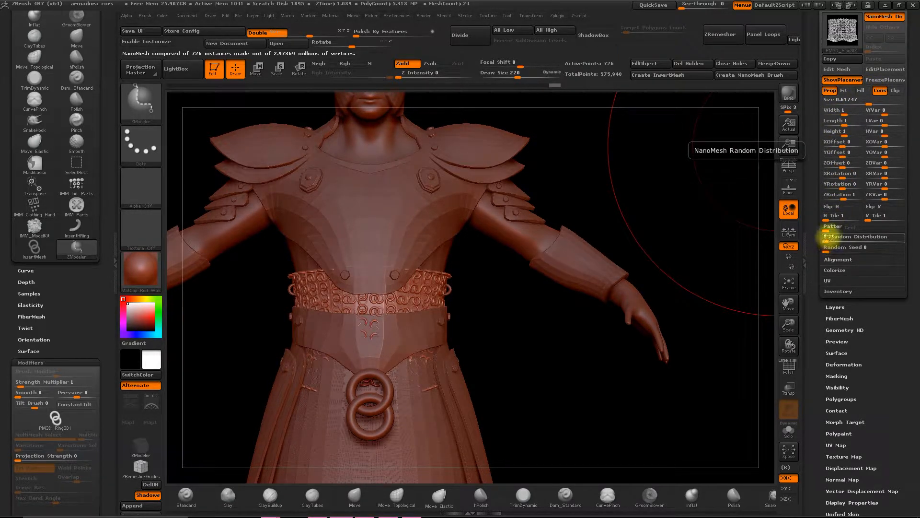
- Compare the random-edge and point-order alignments of the waist NanoMesh, and set it to Align To Near Edge
left_click(834, 259)
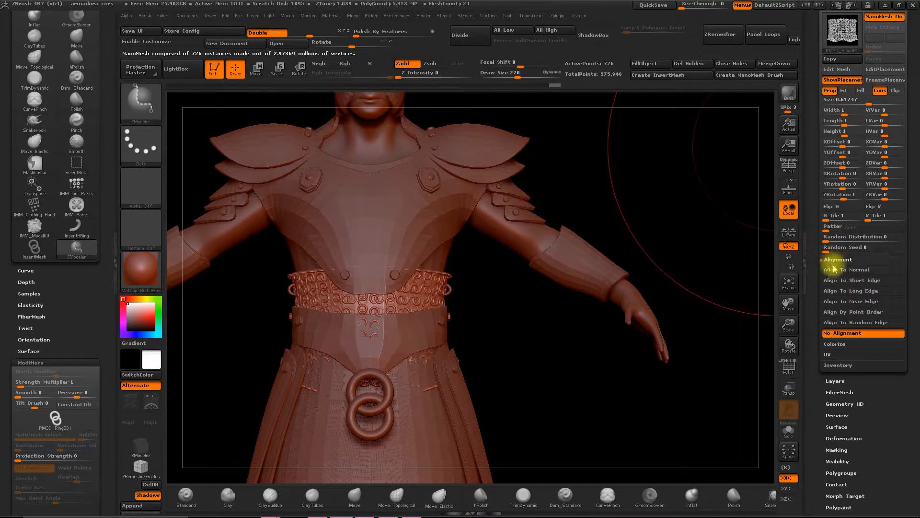
left_click(851, 323)
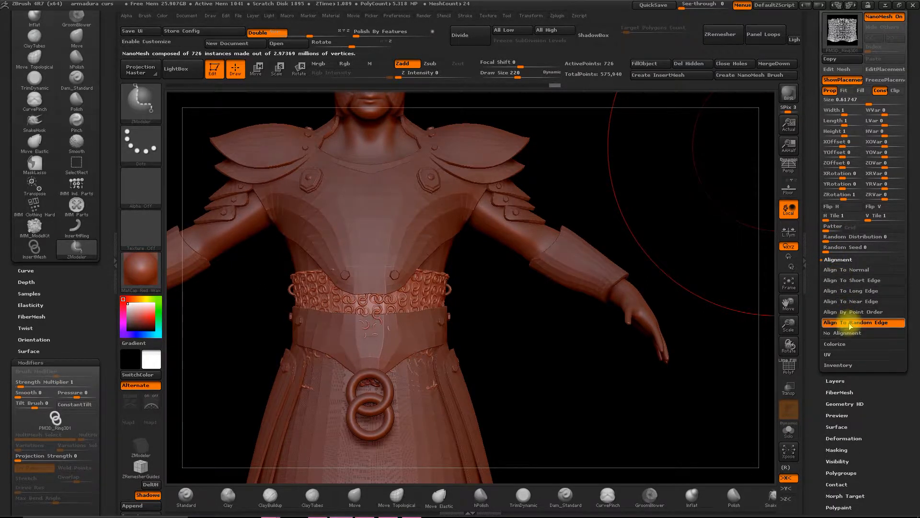
left_click(850, 312)
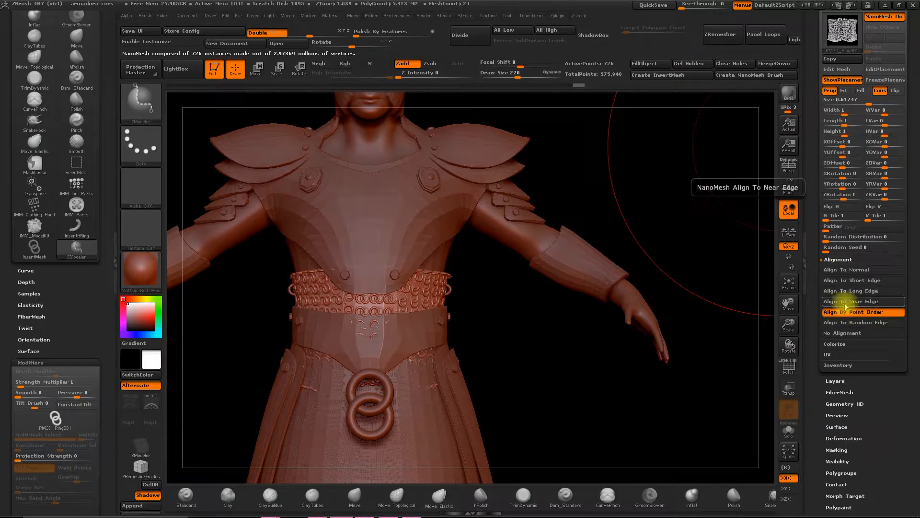
left_click(844, 301)
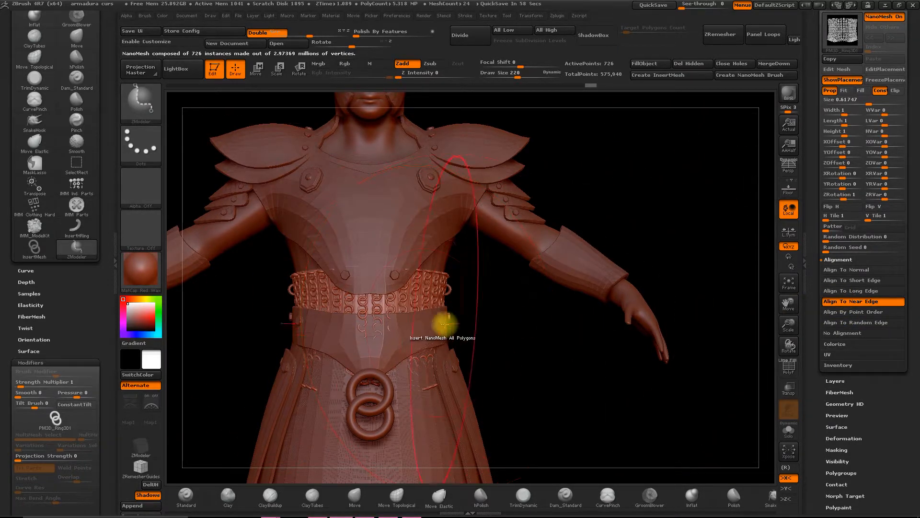
left_click_drag(532, 339, 468, 312)
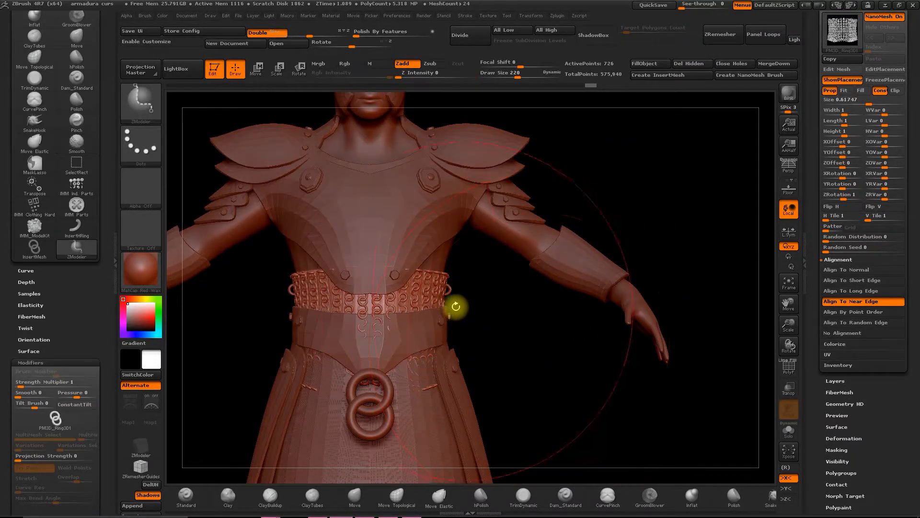
- Switch the active brush to IMM Curve from the insert-mesh brushes
left_click(140, 103)
left_click(444, 157)
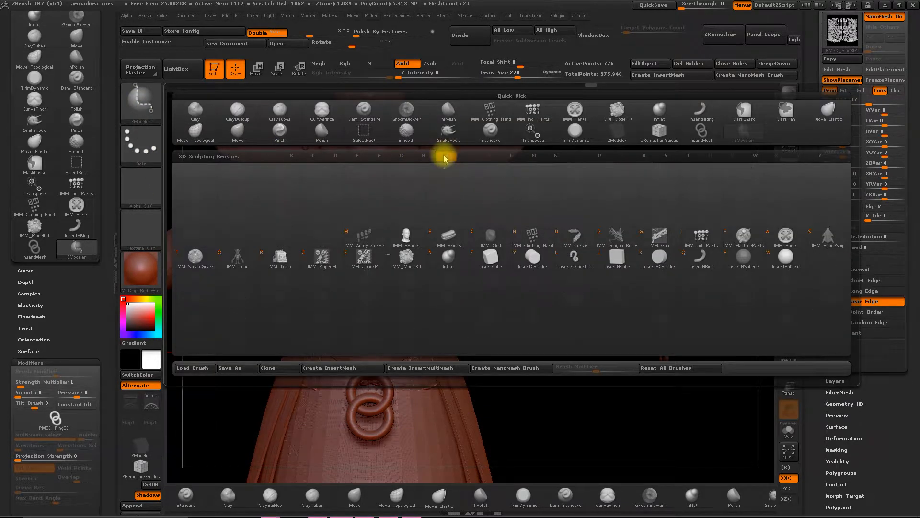
left_click(577, 239)
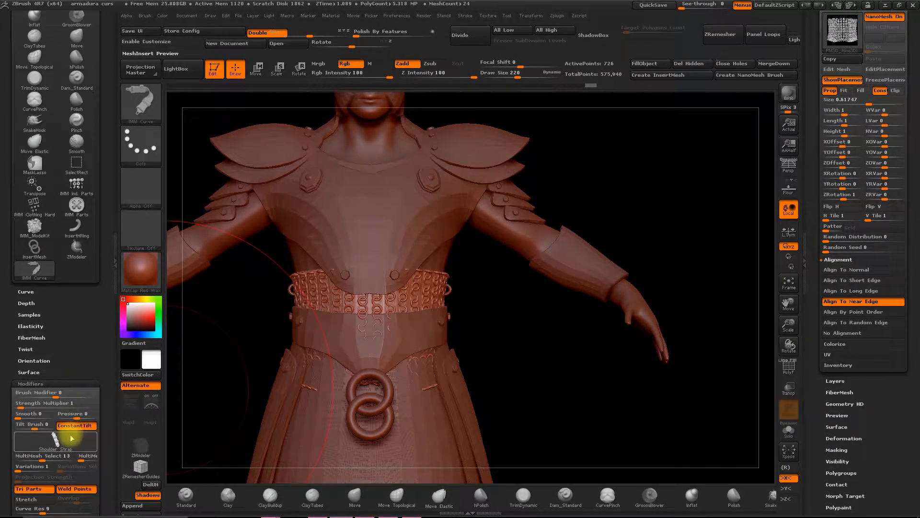
- Try the Shoulder Strap curve mesh across the chest and along the arm at draw sizes 45 and 10, and undo it
mouse_move(72, 436)
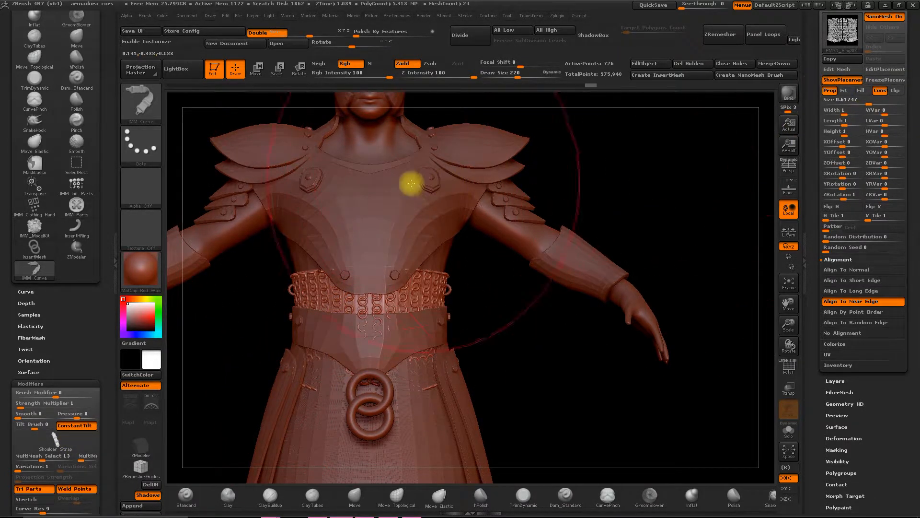
key("space")
left_click_drag(339, 189, 329, 188)
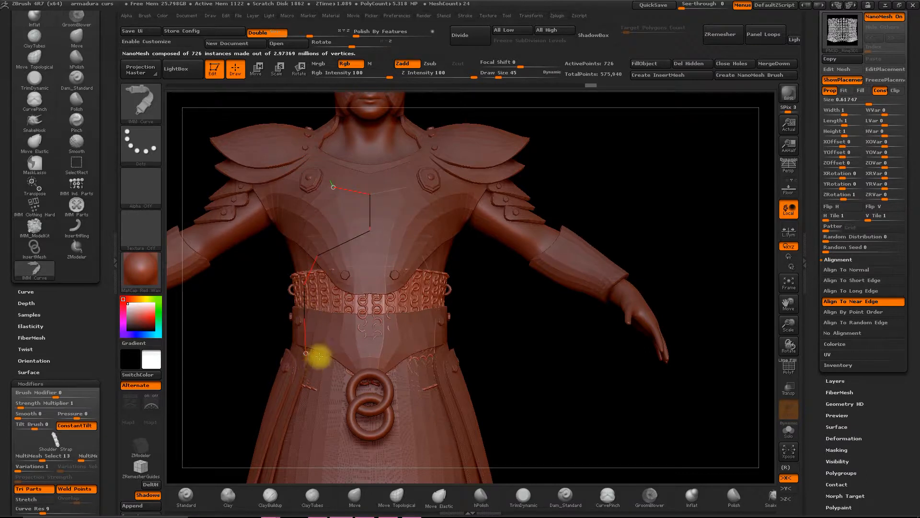
left_click(375, 187)
left_click(374, 214)
key("ctrl+z")
key("space")
left_click_drag(469, 197, 465, 197)
left_click_drag(569, 245, 529, 223)
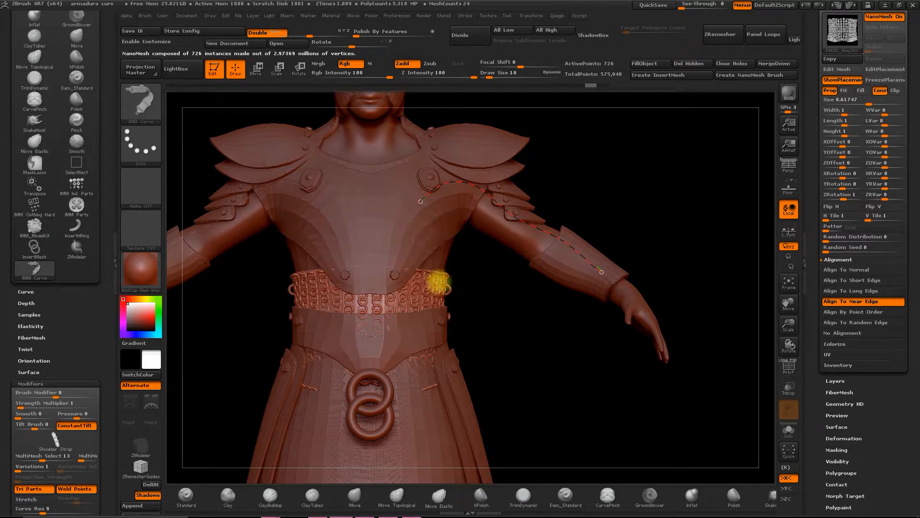
left_click(475, 237)
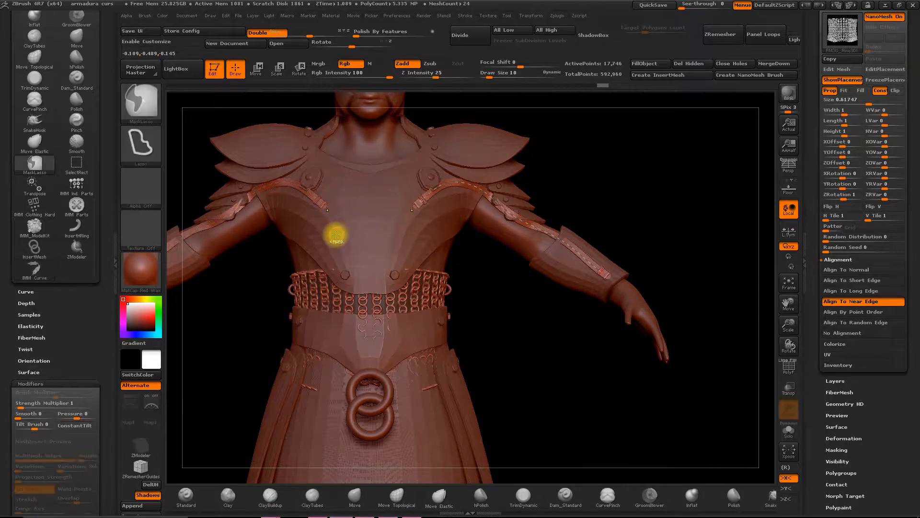
key("ctrl+z")
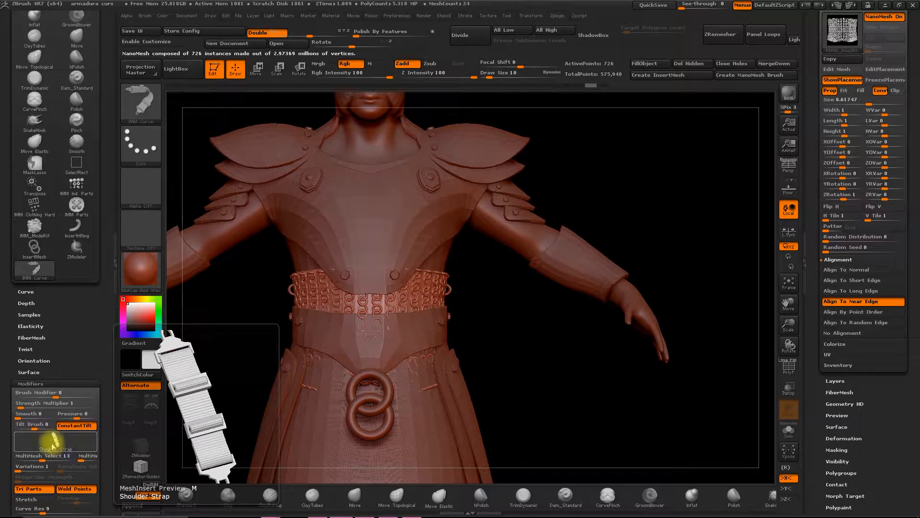
- Choose the Chain with Base mesh for the IMM Curve brush
left_click(47, 445)
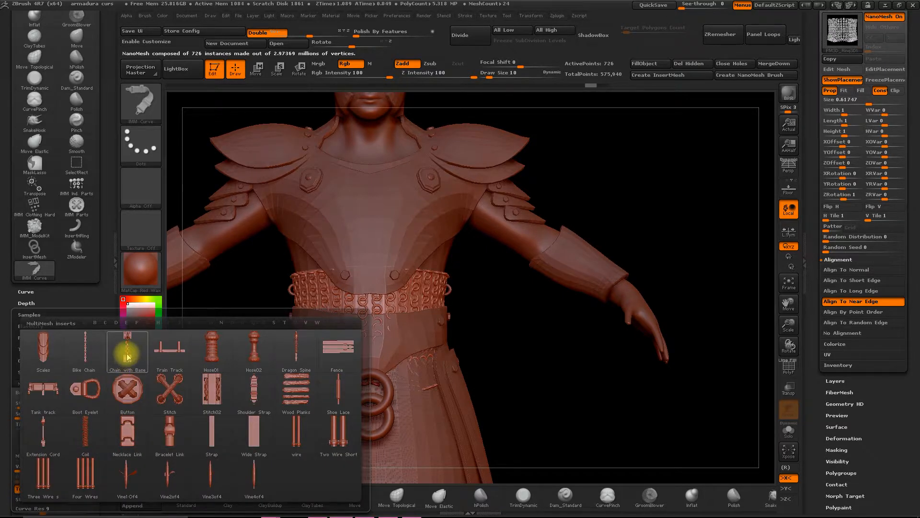
left_click(125, 354)
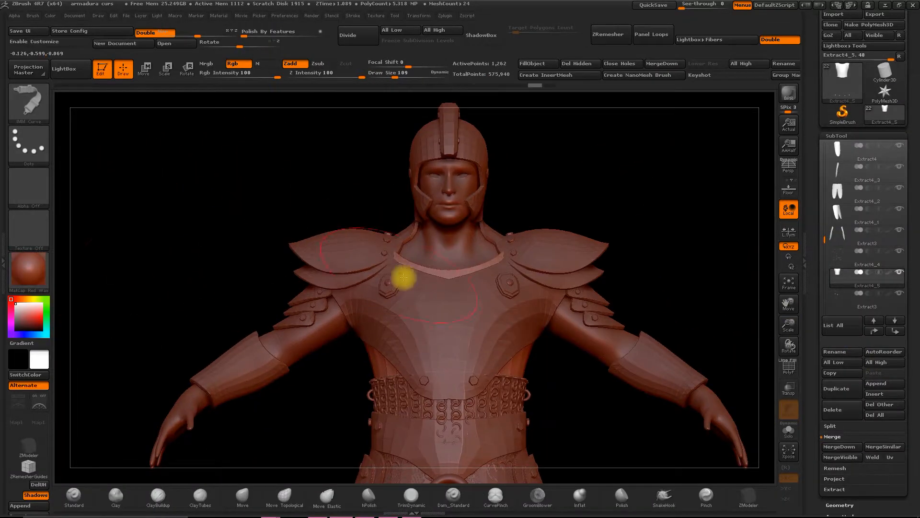
mouse_move(388, 283)
left_mouse_down()
mouse_move(507, 302)
mouse_move(511, 282)
left_mouse_up()
key("ctrl+z")
key("space")
mouse_move(413, 291)
left_mouse_down()
mouse_move(403, 290)
mouse_move(513, 286)
left_mouse_up()
key("space")
left_click_drag(431, 292, 434, 292)
mouse_move(388, 283)
left_mouse_down()
mouse_move(400, 304)
mouse_move(517, 261)
left_mouse_up()
key("ctrl+z")
- Draw a chain across the upper chest plate from one hexagonal bolt to the other, at draw size 101
key("space")
left_click_drag(403, 295, 407, 296)
mouse_move(389, 283)
left_mouse_down()
mouse_move(405, 326)
mouse_move(501, 318)
left_mouse_up()
- Move the new chain against the chest plate using the transpose line
left_click_drag(518, 249, 512, 275)
mouse_move(623, 218)
left_mouse_down()
mouse_move(602, 224)
mouse_move(623, 220)
left_mouse_up()
left_click(144, 69)
left_click(123, 69)
left_click(144, 69)
left_click_drag(245, 175, 143, 177)
mouse_move(300, 280)
left_mouse_down("shift")
mouse_move(365, 286)
mouse_move(329, 277)
left_mouse_up("shift")
left_click_drag(453, 242, 489, 241, "shift")
mouse_move(311, 290)
left_mouse_down("shift")
mouse_move(198, 299)
mouse_move(195, 284)
left_mouse_up("shift")
- Rotate the chain with the transpose line to follow the slope of the chest plate
key("r")
mouse_move(424, 204)
left_mouse_down()
mouse_move(245, 316)
mouse_move(240, 345)
left_mouse_up()
mouse_move(205, 229)
left_mouse_down("shift")
mouse_move(260, 229)
mouse_move(361, 139)
mouse_move(352, 197)
left_mouse_up("shift")
key("w")
key("r")
mouse_move(250, 204)
left_mouse_down()
mouse_move(139, 220)
mouse_move(142, 201)
left_mouse_up()
left_click_drag(263, 321, 262, 273, "shift")
left_click_drag(251, 233, 137, 232, "shift")
left_click_drag(374, 249, 242, 235, "shift")
- Reposition the chain in front of the chest plate, just below the collar
key("w")
left_click_drag(202, 32, 203, 32)
left_click_drag(251, 233, 366, 232, "shift")
left_click_drag(309, 232, 308, 239)
left_click_drag(408, 259, 398, 86)
left_click_drag(403, 215, 410, 297, "alt")
left_click_drag(412, 277, 360, 142)
- Fine-tune the chain's tilt and position so it hangs across the front of the chest plate
left_click_drag(272, 273, 276, 189, "shift")
left_click_drag(271, 314, 297, 228, "shift")
key("r")
left_click_drag(285, 288, 325, 202)
key("w")
left_click_drag(368, 232, 484, 300)
mouse_move(787, 325)
left_mouse_down()
mouse_move(776, 280)
mouse_move(798, 321)
left_mouse_up()
left_click_drag(503, 211, 597, 177, "alt")
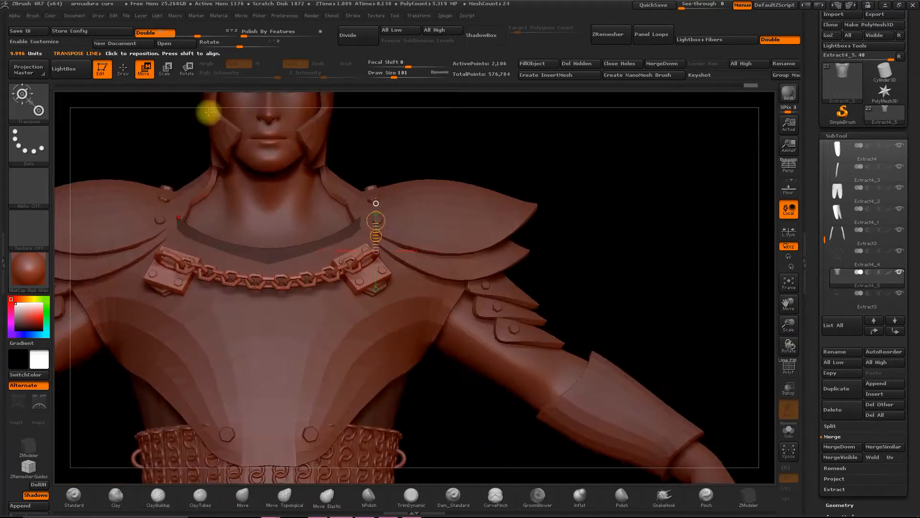
- Hide the base pieces at both ends of the chest chain
key("q")
left_click(369, 275, "ctrl+shift")
left_click(369, 275, "ctrl+shift")
left_click(161, 283, "ctrl+shift")
- Move the remaining chain links towards the two hexagonal bolts on the chest plate
left_click_drag(199, 34, 203, 35)
key("w")
left_click_drag(256, 268, 259, 332)
left_click_drag(258, 300, 259, 331)
left_click_drag(551, 249, 496, 283)
mouse_move(242, 275)
left_mouse_down("shift")
mouse_move(329, 274)
mouse_move(318, 273)
left_mouse_up("shift")
left_click_drag(198, 36, 202, 36)
left_click_drag(256, 139, 254, 218)
left_click_drag(254, 179, 244, 236)
- Adjust the chain's depth and sideways placement so its ends meet the two chest bolts
left_click_drag(258, 281, 332, 282, "shift")
left_click_drag(294, 281, 299, 278)
left_click_drag(202, 218, 258, 216, "shift")
left_click_drag(244, 287, 171, 288, "shift")
left_click_drag(208, 287, 199, 289)
mouse_move(395, 154)
left_mouse_down()
mouse_move(421, 218)
mouse_move(411, 160)
left_mouse_up()
left_click_drag(792, 328, 587, 253)
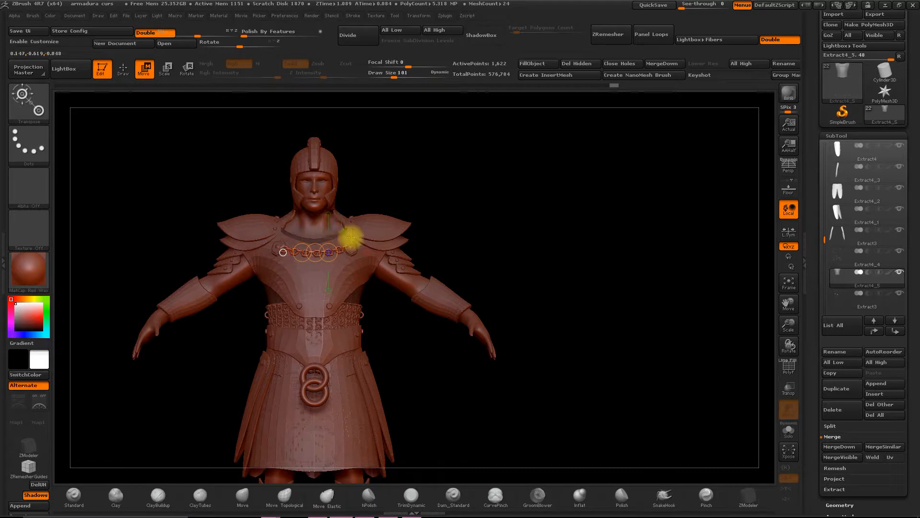
- Return to Draw mode and select the waist chain mail subtool Extract9
left_click(124, 69)
left_click_drag(524, 234, 564, 228, "alt")
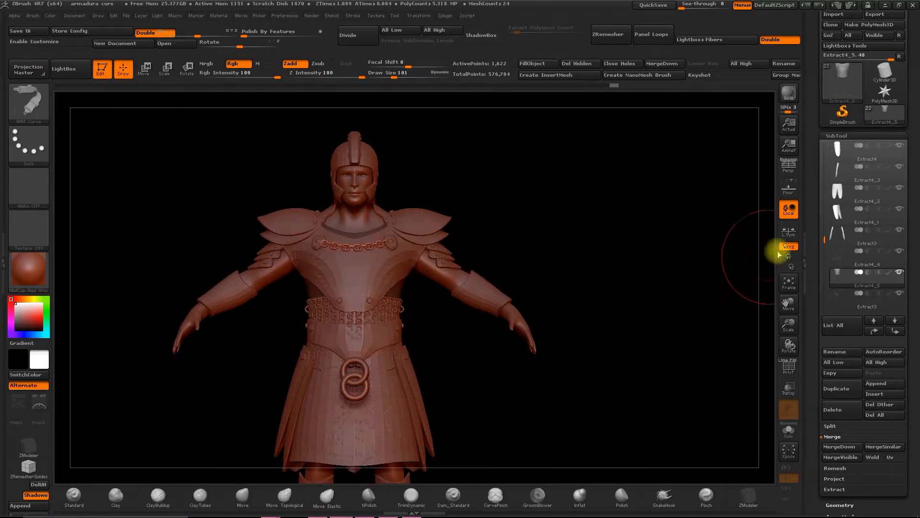
mouse_move(629, 214)
left_mouse_down()
mouse_move(582, 207)
mouse_move(611, 232)
left_mouse_up()
left_click_drag(821, 240, 811, 166)
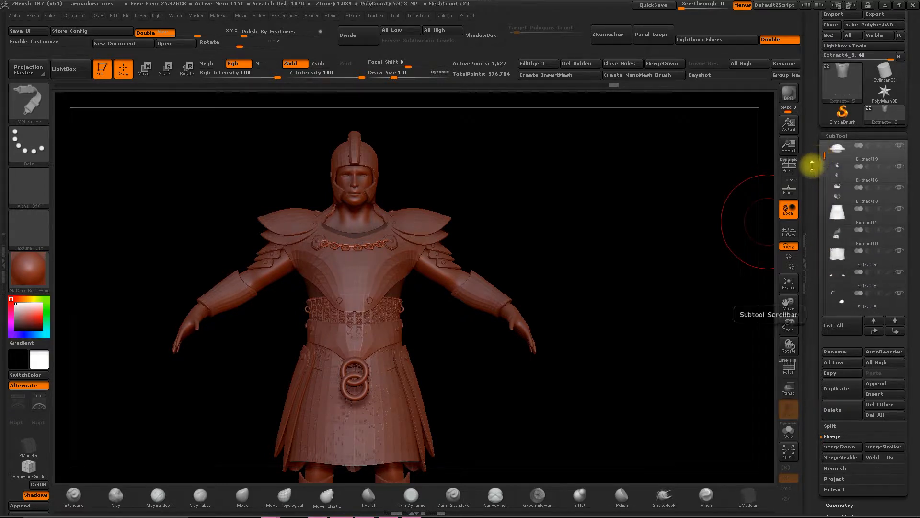
left_click_drag(829, 177, 831, 137)
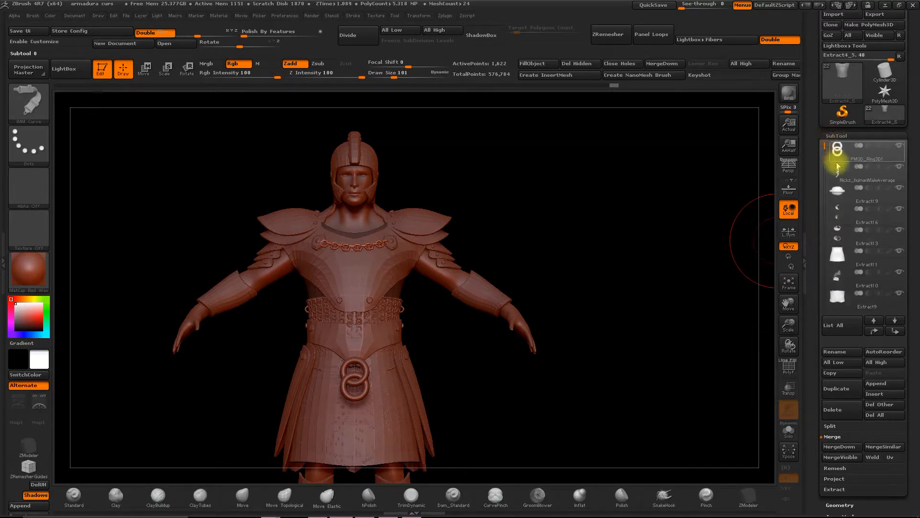
mouse_move(838, 199)
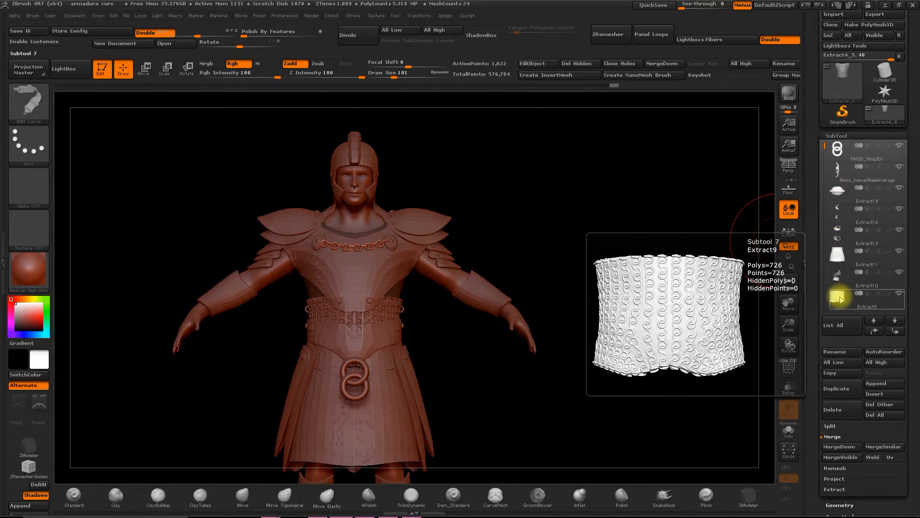
left_click(838, 297)
left_click_drag(790, 332, 776, 414)
left_click_drag(610, 307, 599, 163, "alt")
left_click_drag(576, 345, 328, 361)
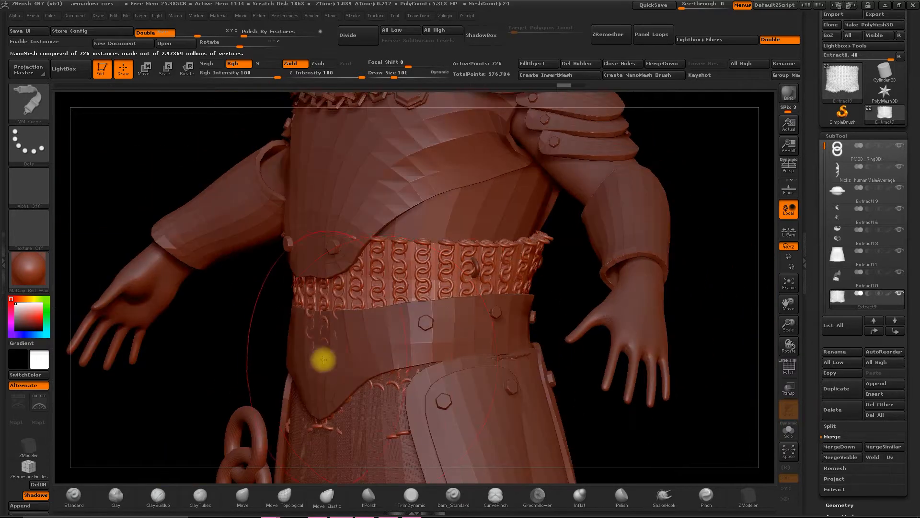
- Push the chain mail inward with the Move Topological brush wherever its rings poke through the belt and skirt
left_click(290, 495)
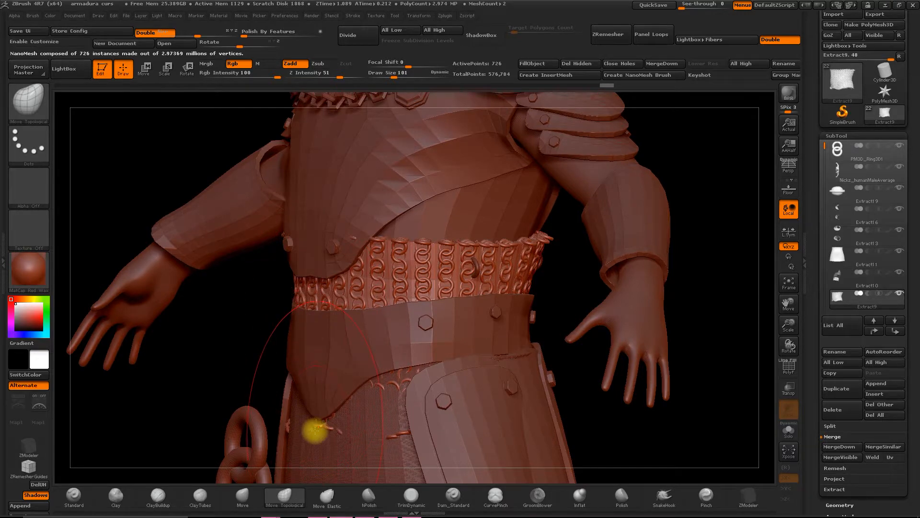
mouse_move(575, 447)
left_mouse_down()
mouse_move(632, 436)
mouse_move(455, 415)
left_mouse_up()
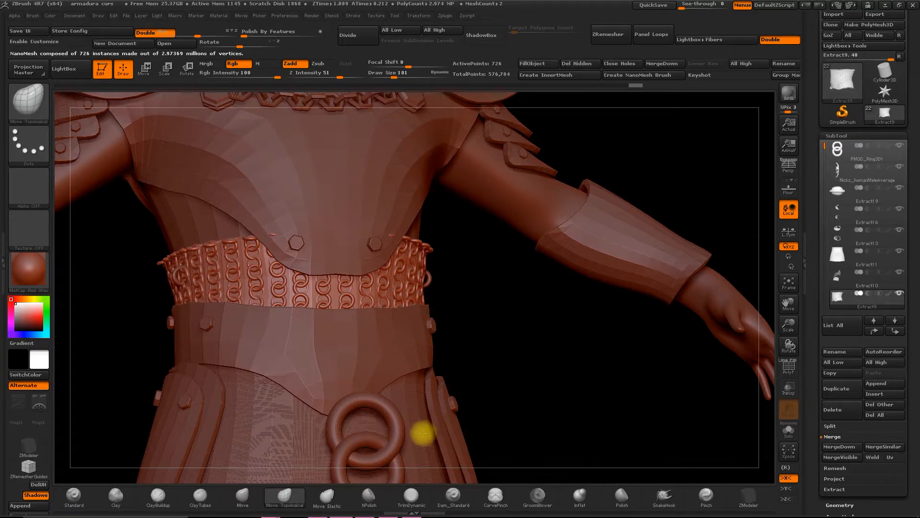
left_click_drag(503, 390, 387, 378)
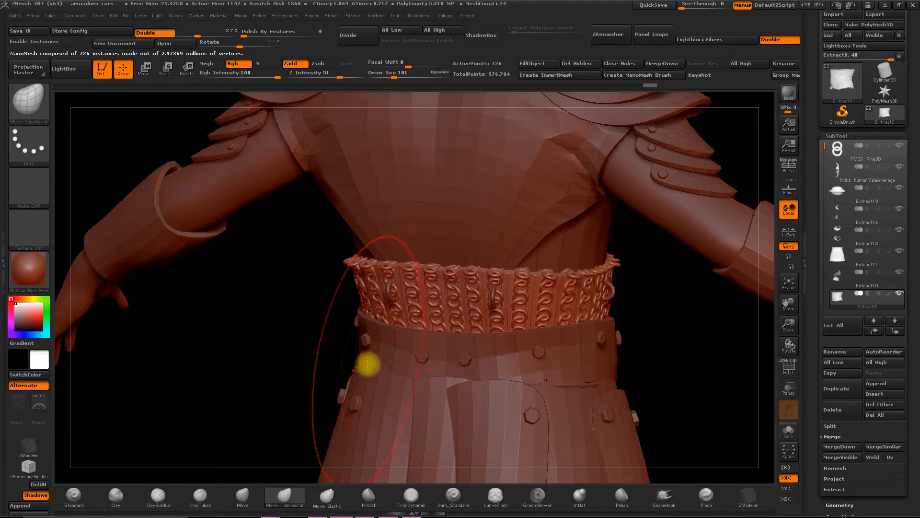
mouse_move(318, 374)
left_mouse_down()
mouse_move(355, 372)
mouse_move(319, 372)
left_mouse_up()
left_click_drag(643, 366, 713, 375)
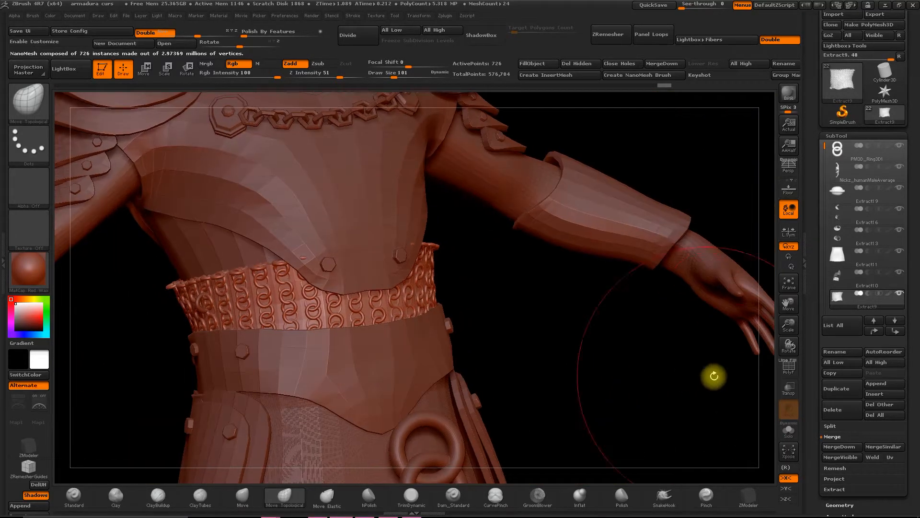
- Set the Move Topological brush's draw size to 30 for the upper edge of the chain mail
left_click_drag(789, 334, 468, 308)
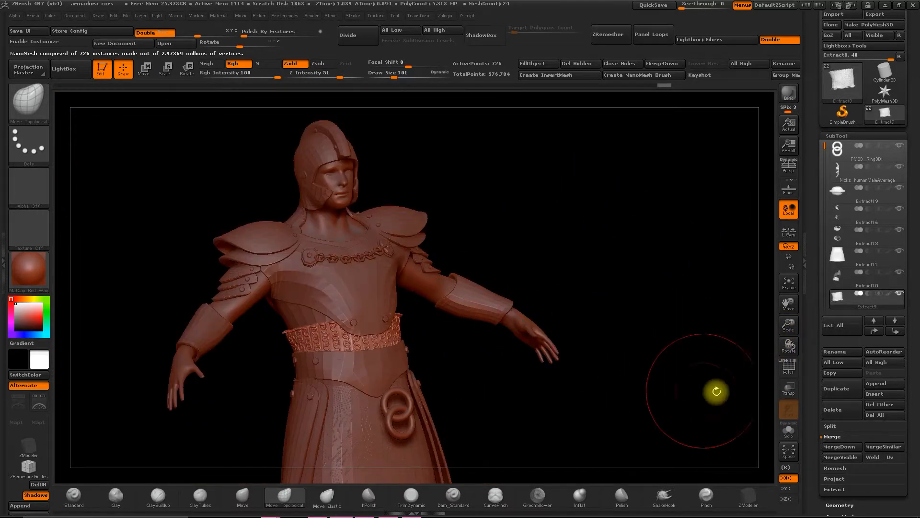
mouse_move(789, 329)
left_mouse_down()
mouse_move(785, 349)
mouse_move(515, 315)
left_mouse_up()
key("space")
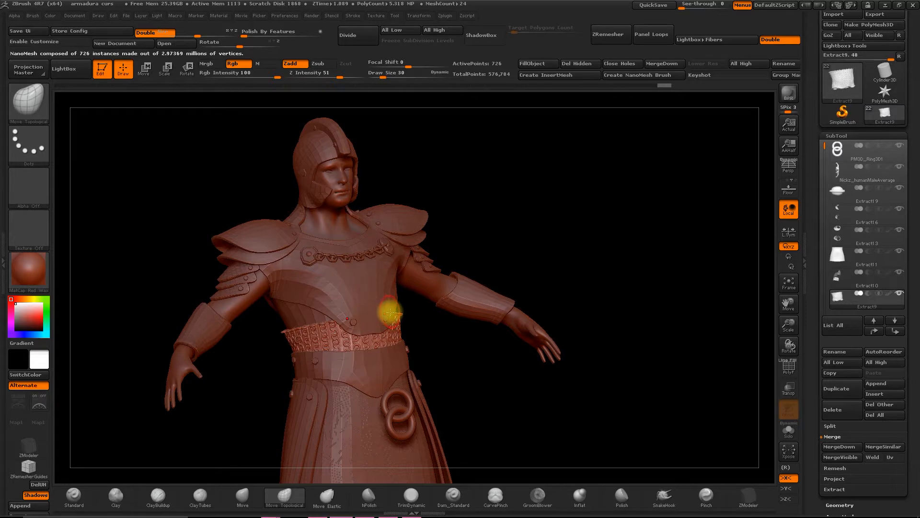
- Examine the full armoured figure from the front
left_click_drag(472, 381, 456, 384, "shift")
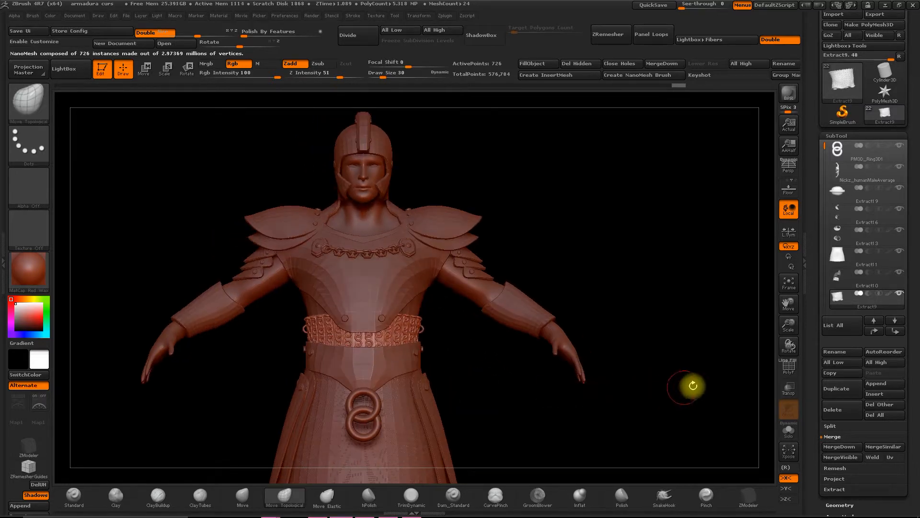
left_click_drag(789, 330, 677, 300)
left_click_drag(644, 262, 637, 191, "alt")
left_click_drag(613, 244, 612, 258, "alt")
left_click_drag(642, 233, 642, 241, "alt")
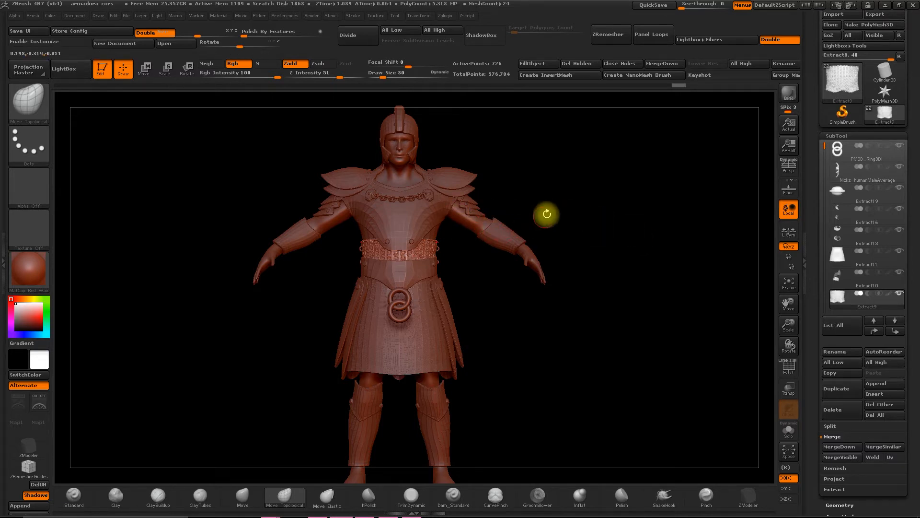
left_click_drag(552, 194, 568, 210, "alt")
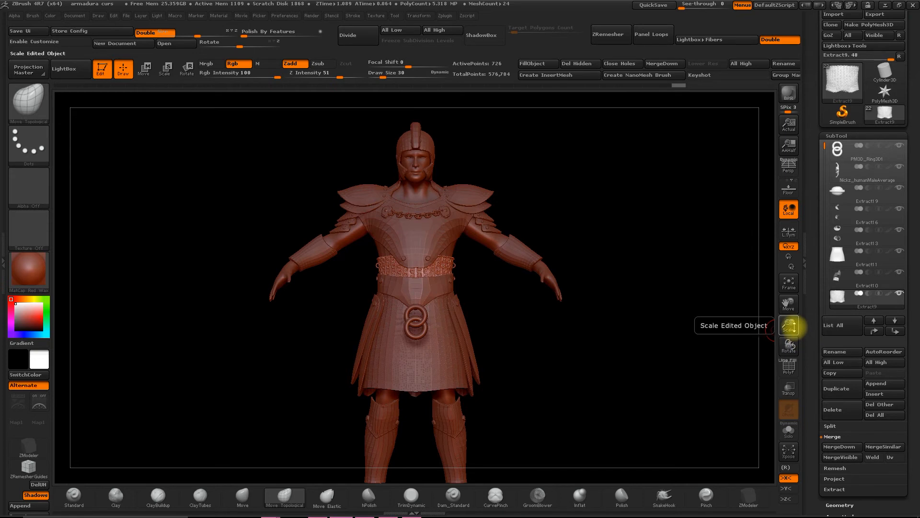
left_click_drag(695, 255, 688, 266, "alt")
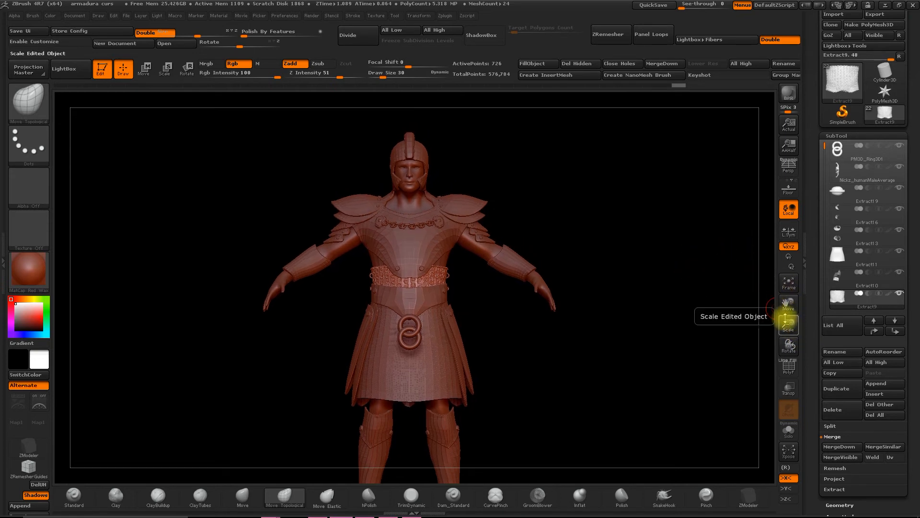